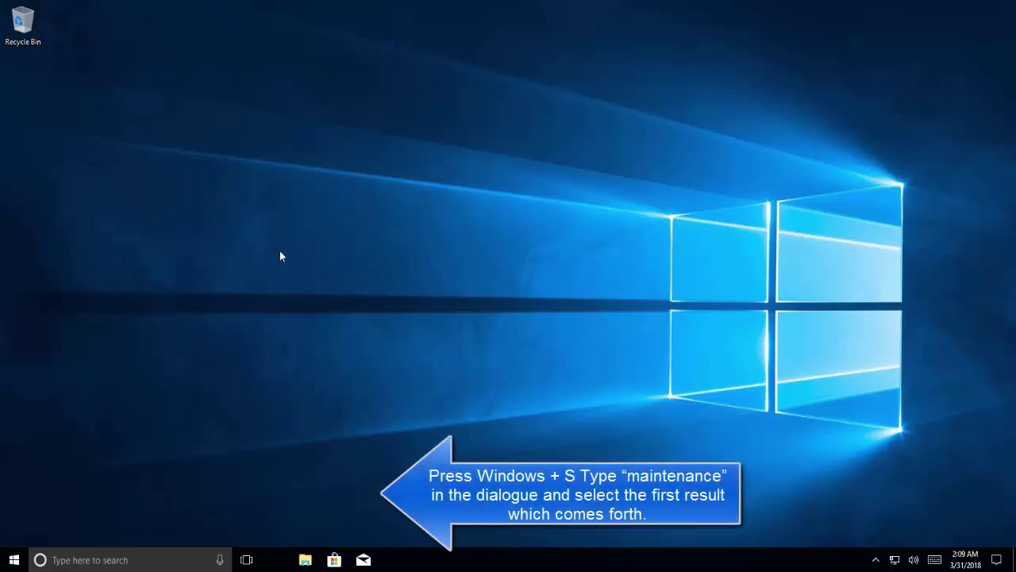
Search Windows for 'maintenance' and open the Security and Maintenance Control Panel page
{"action": "key", "text": "super+s"}
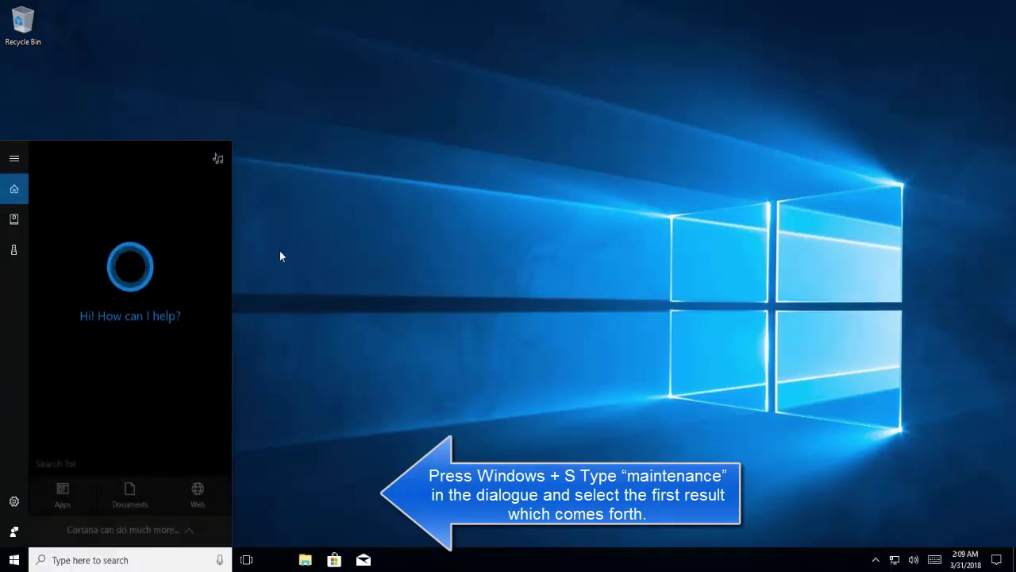
{"action": "type", "text": "m"}
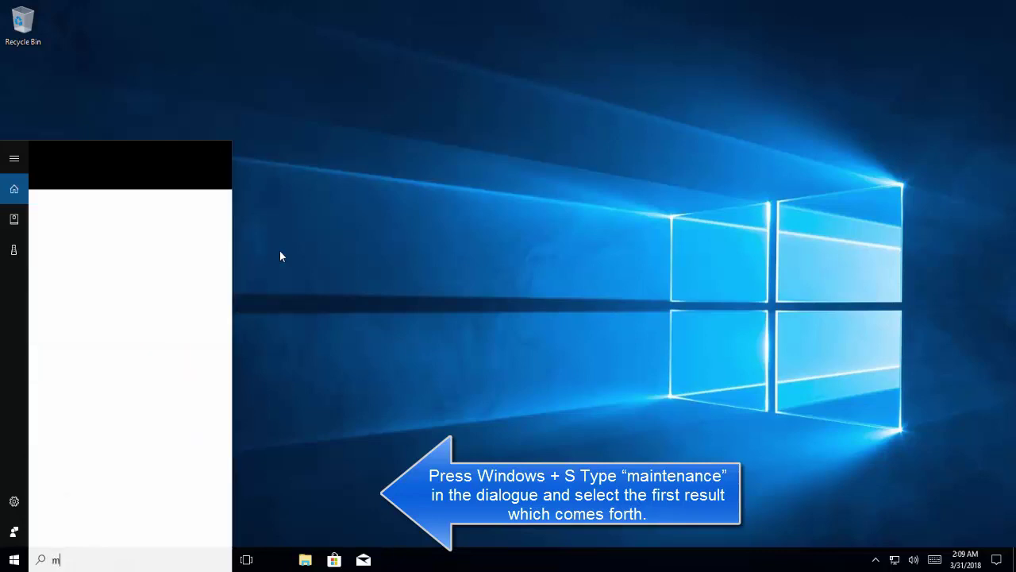
{"action": "type", "text": "aintenance"}
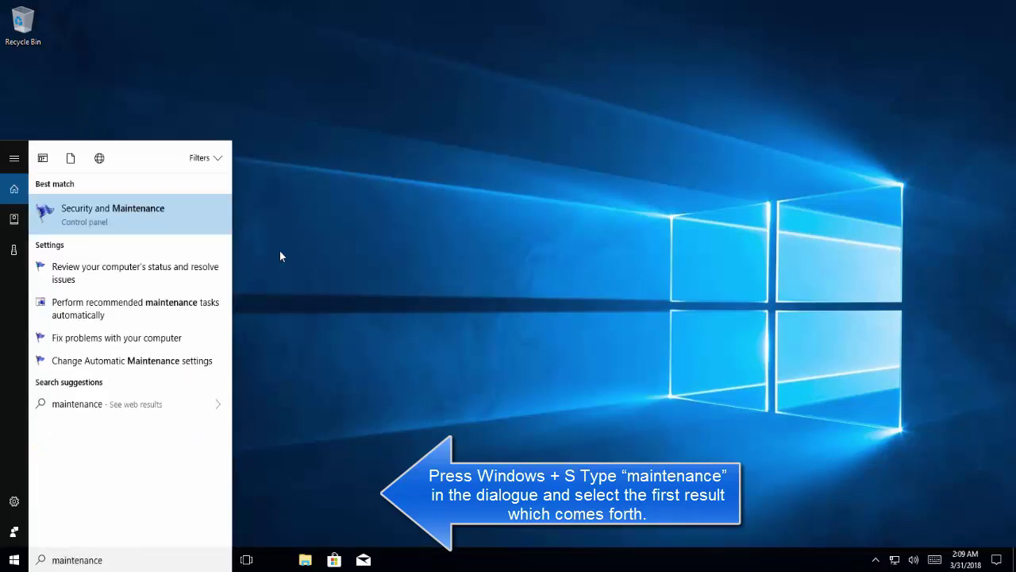
{"action": "left_click", "coordinate": [217, 227]}
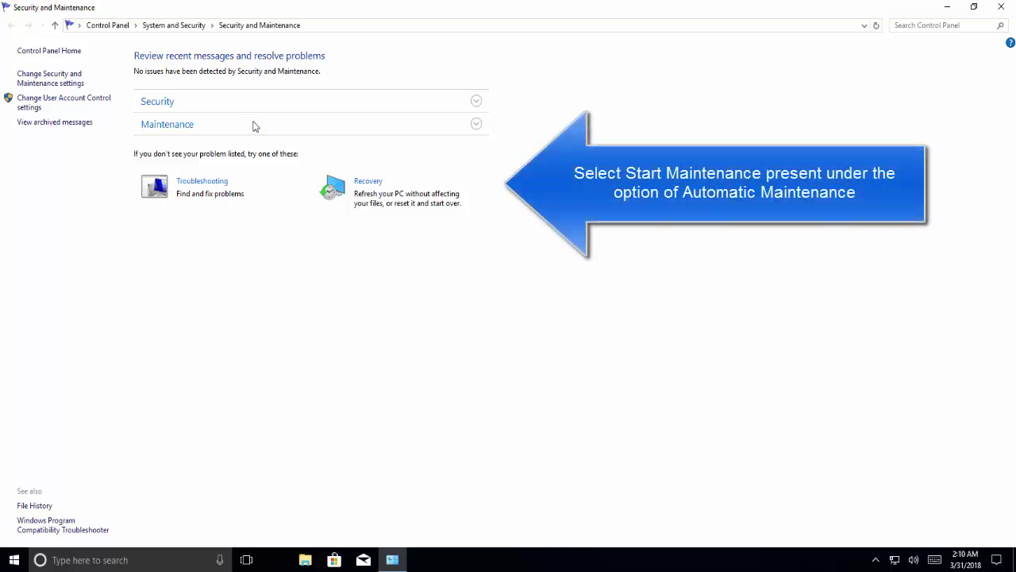
Start Automatic Maintenance from the expanded Maintenance section, then close Security and Maintenance
{"action": "left_click", "coordinate": [476, 124]}
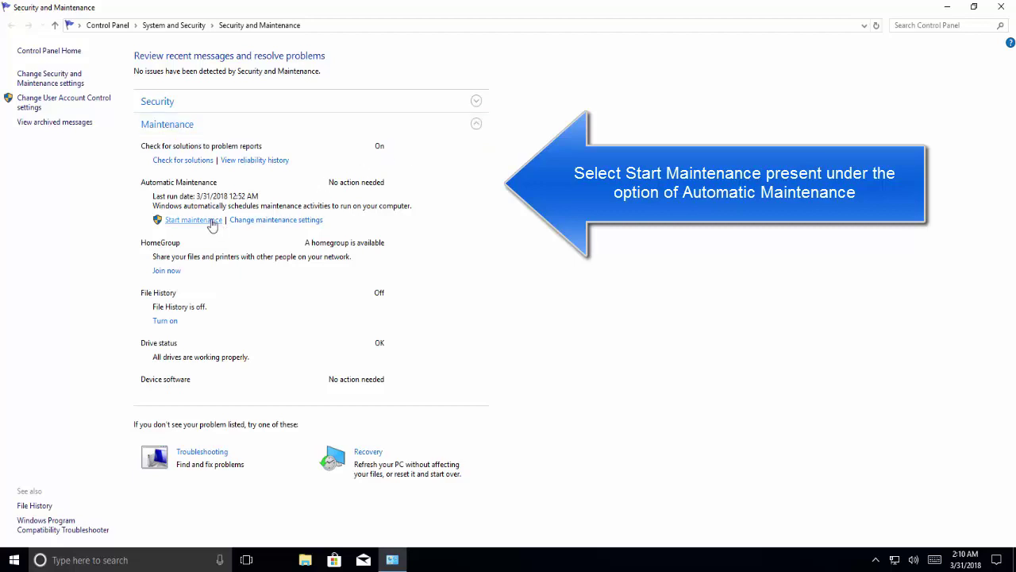
{"action": "left_click", "coordinate": [211, 222]}
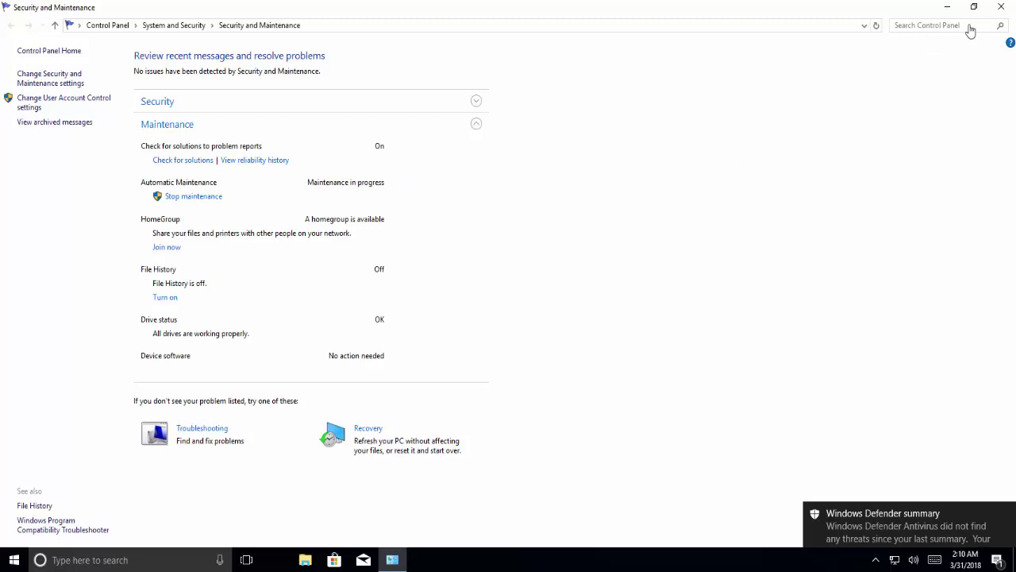
{"action": "left_click", "coordinate": [1000, 8]}
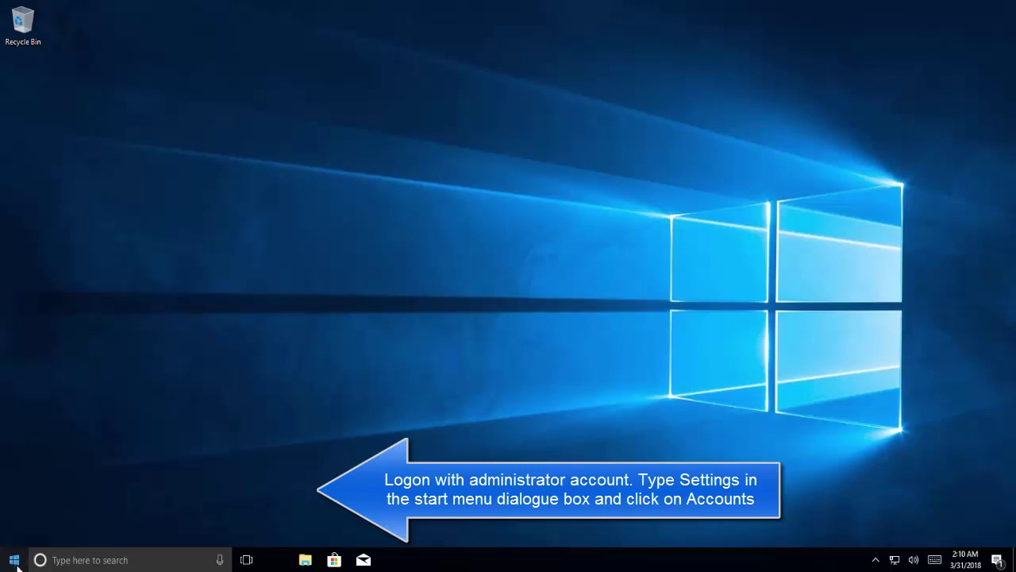
Search the Start menu for 'settings', launch the Settings app and go to Accounts
{"action": "left_click", "coordinate": [16, 562]}
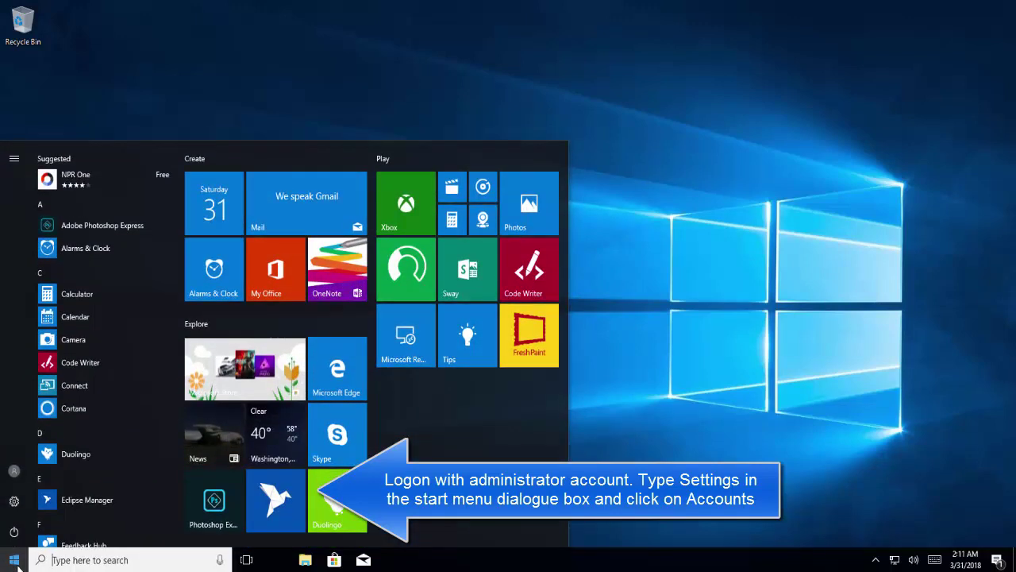
{"action": "type", "text": "settig"}
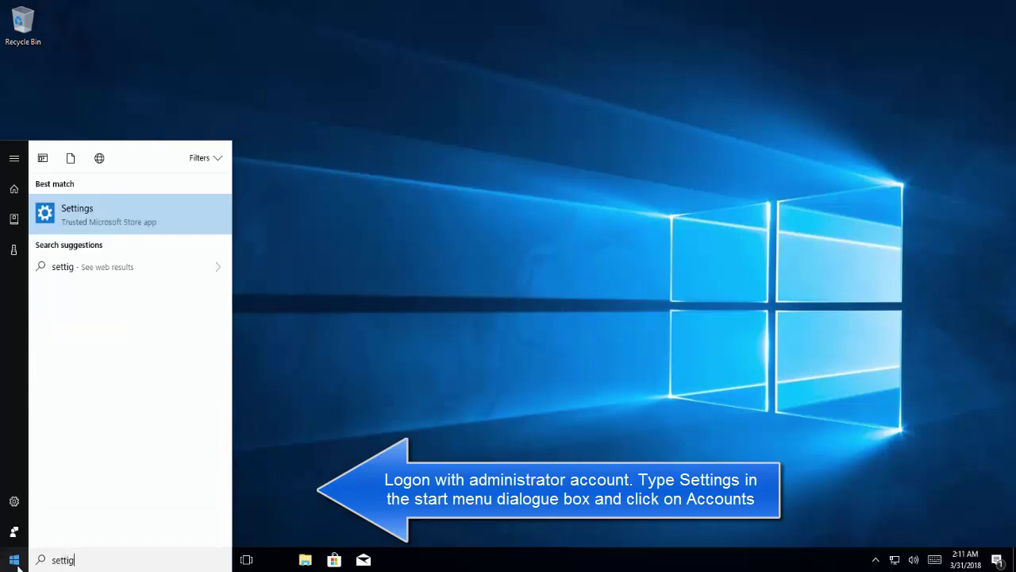
{"action": "key", "text": "BackSpace"}
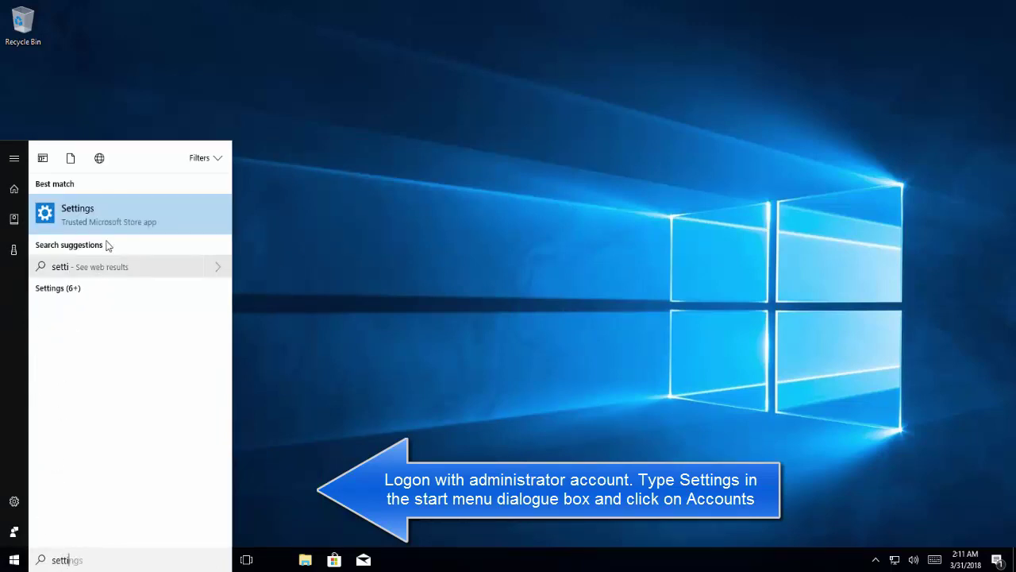
{"action": "left_click", "coordinate": [112, 208]}
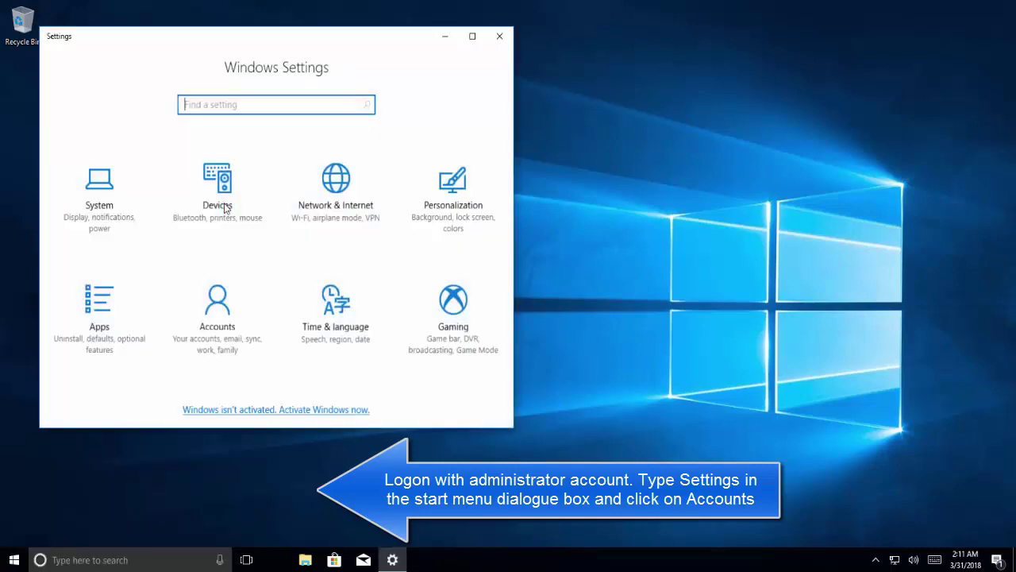
{"action": "left_click", "coordinate": [222, 312]}
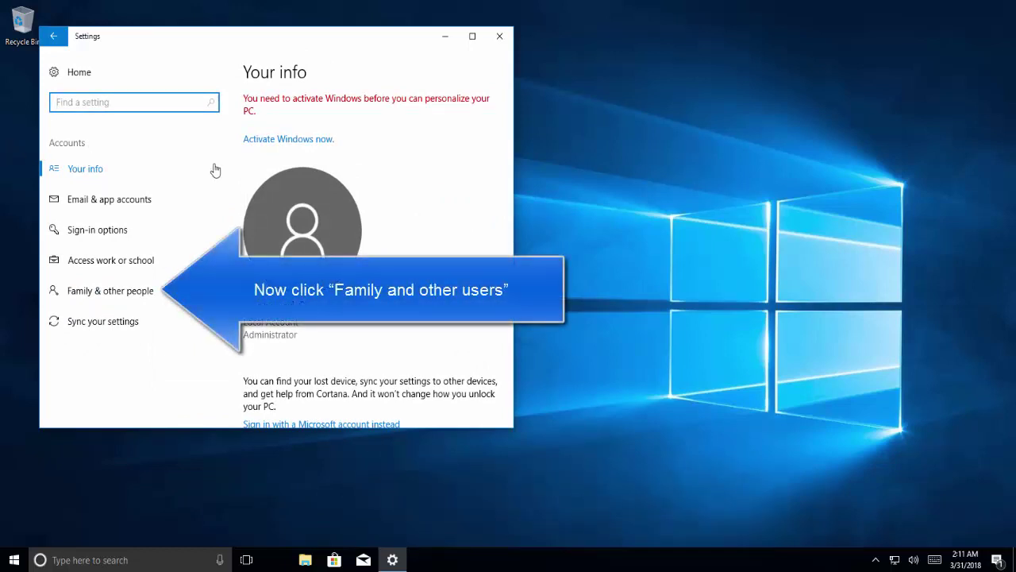
Under Family & other people, choose to add someone else to this PC
{"action": "left_click", "coordinate": [143, 290]}
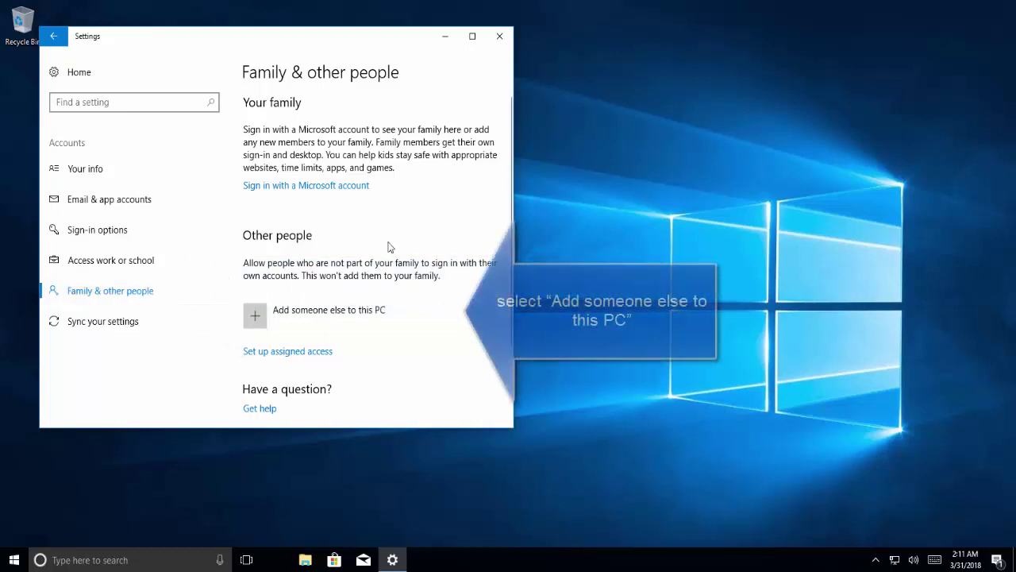
{"action": "scroll", "coordinate": [374, 231], "scroll_direction": "down", "scroll_amount": 2}
{"action": "scroll", "coordinate": [376, 235], "scroll_direction": "up", "scroll_amount": 2}
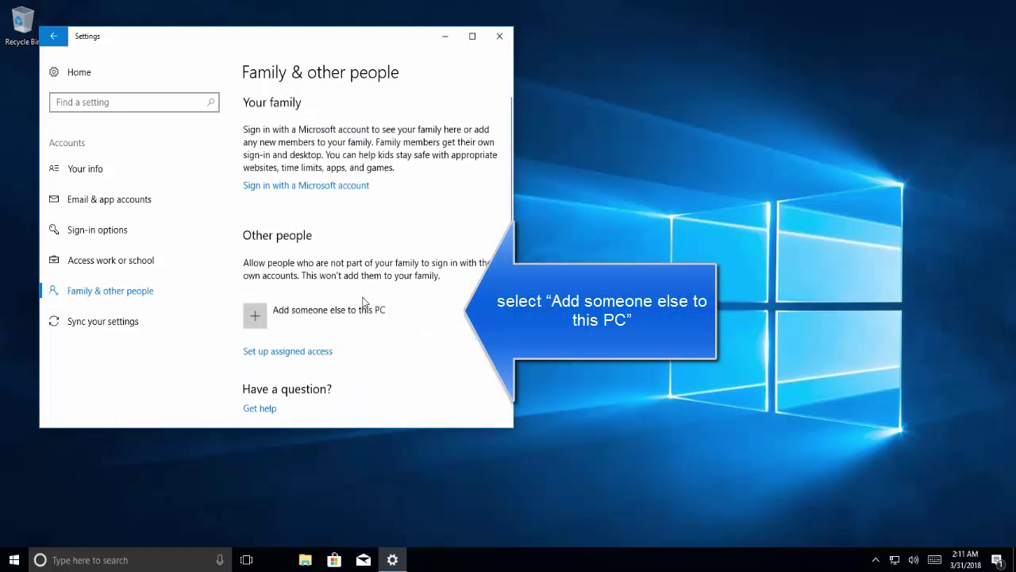
{"action": "left_click", "coordinate": [358, 313]}
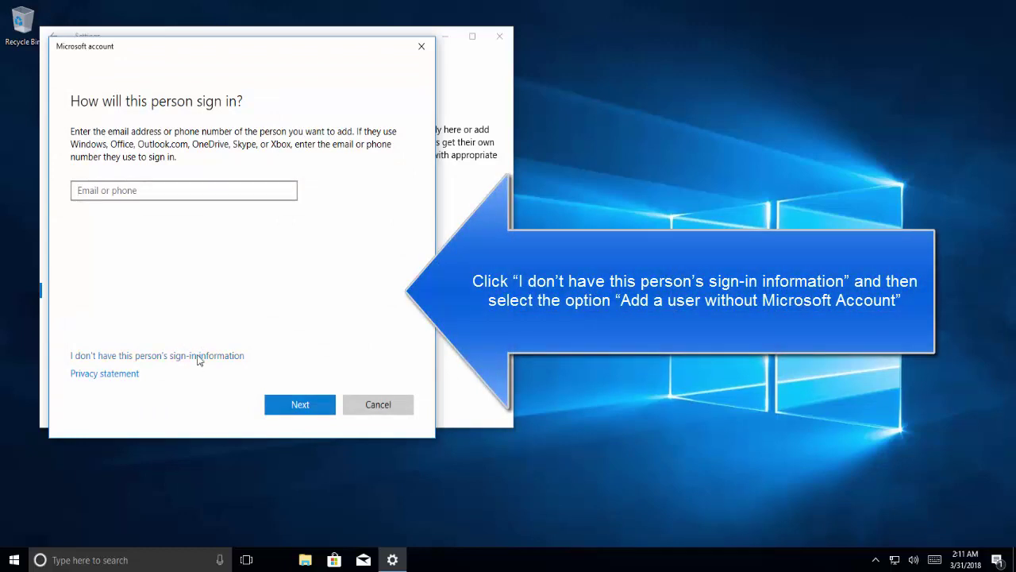
Choose no sign-in information, then add a user without a Microsoft account
{"action": "left_click", "coordinate": [227, 357]}
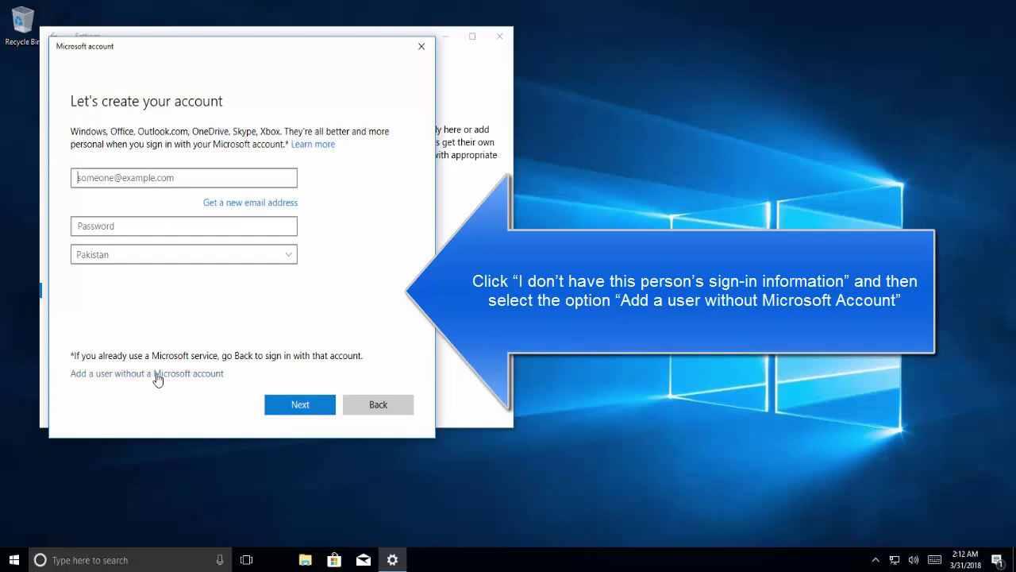
{"action": "left_click", "coordinate": [207, 379]}
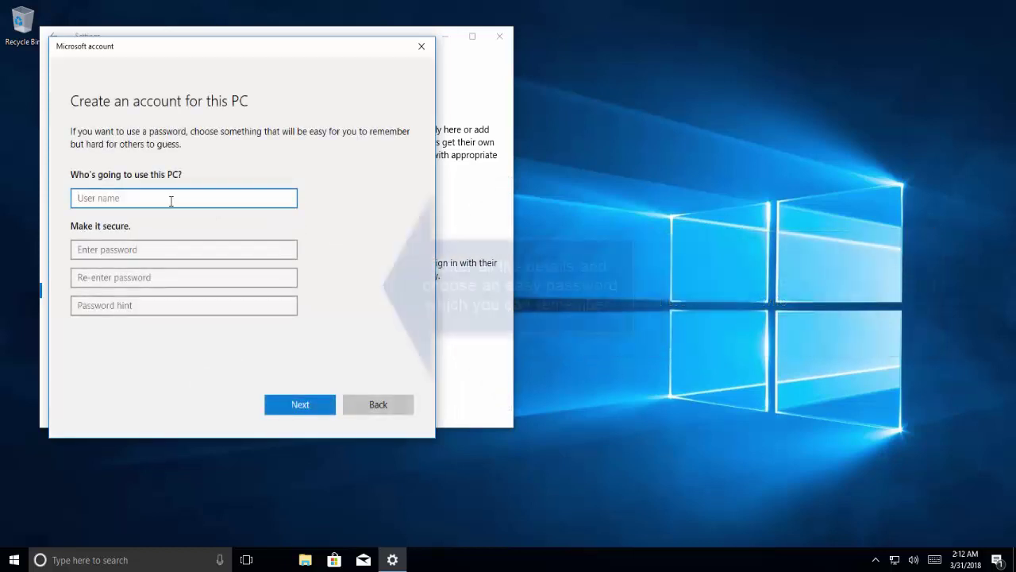
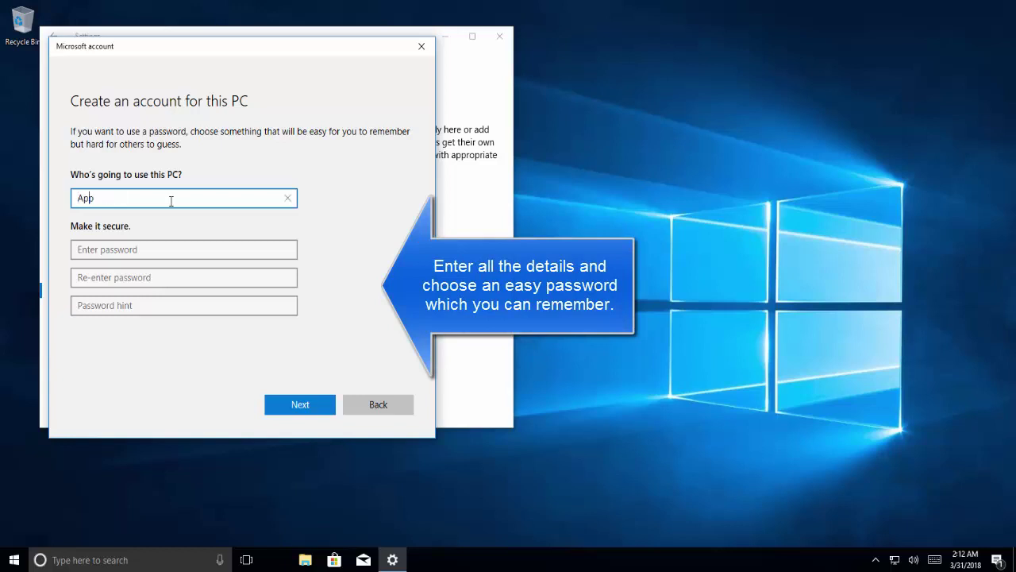
Create the local account with a user name, password entered twice, and password hint
{"action": "key", "text": "Tab"}
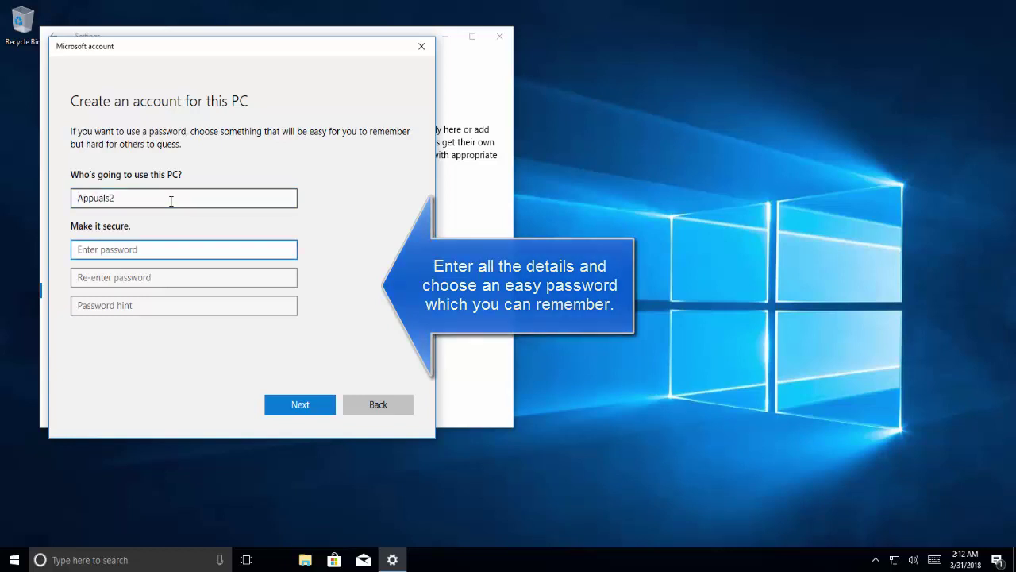
{"action": "key", "text": "Tab"}
{"action": "key", "text": "Tab"}
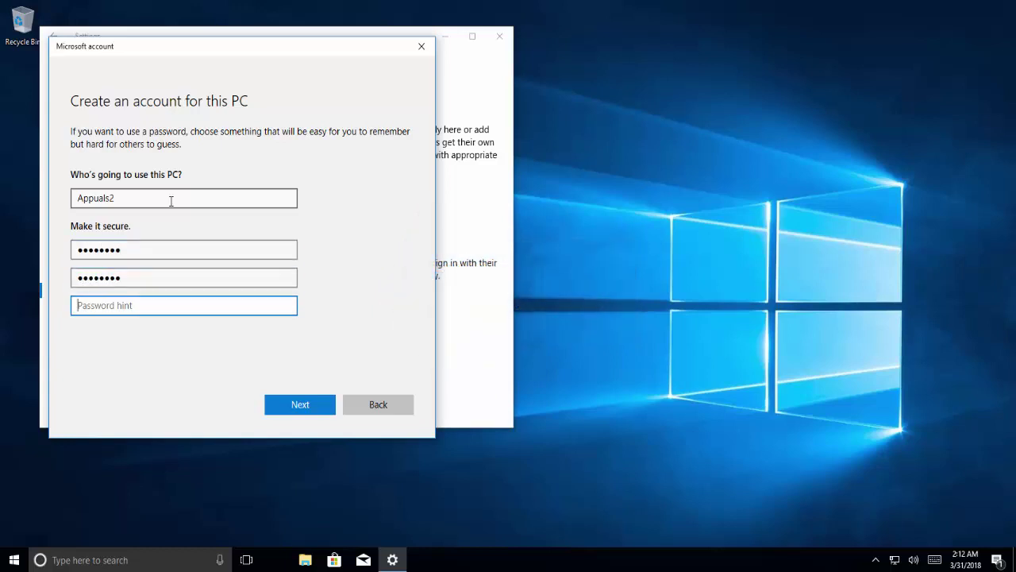
{"action": "key", "text": "Return"}
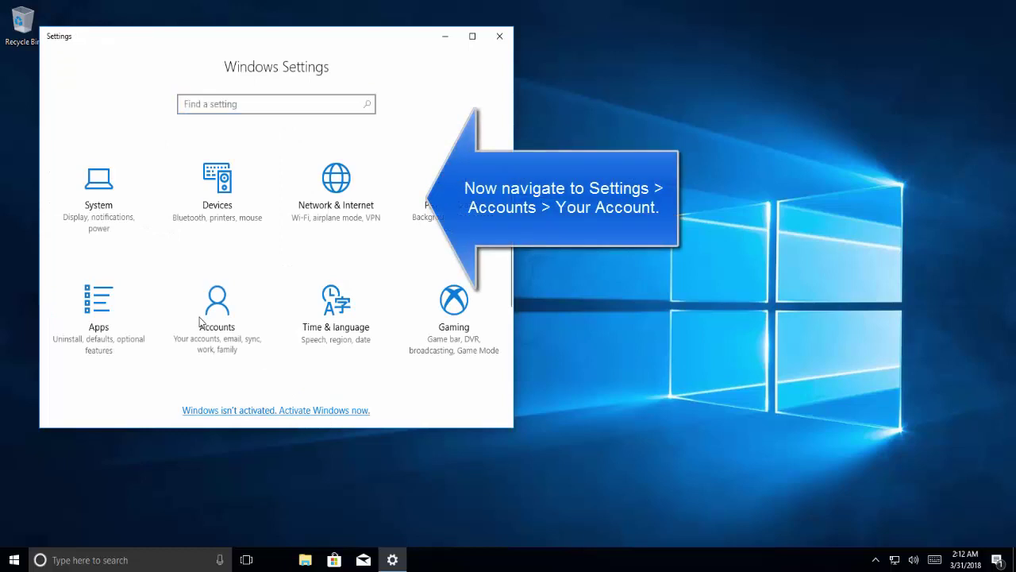
Open Accounts and scroll Your info to confirm the Local Account has Administrator rights
{"action": "left_click", "coordinate": [200, 320]}
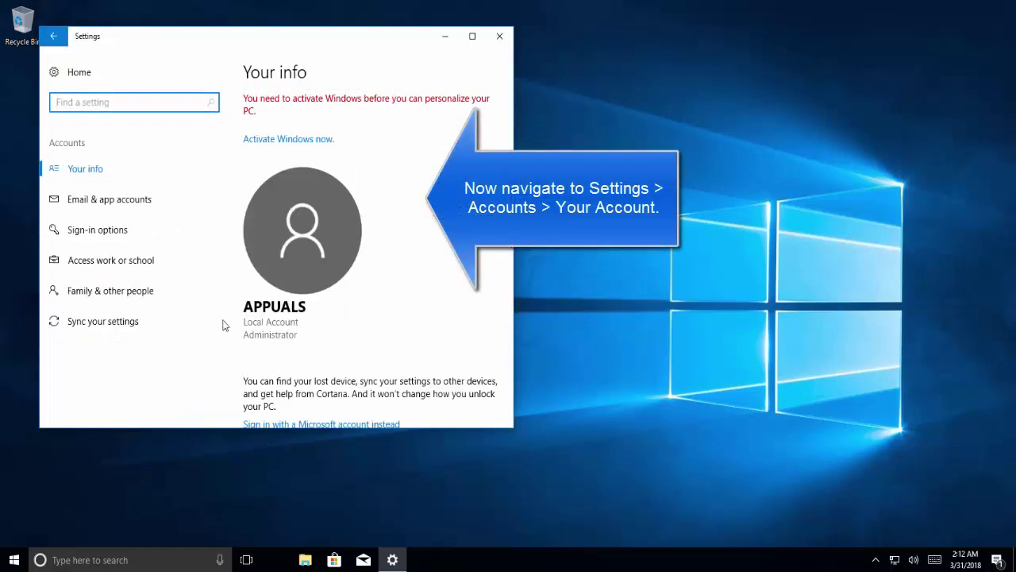
{"action": "scroll", "coordinate": [309, 332], "scroll_direction": "down", "scroll_amount": 1}
{"action": "scroll", "coordinate": [310, 336], "scroll_direction": "down", "scroll_amount": 1}
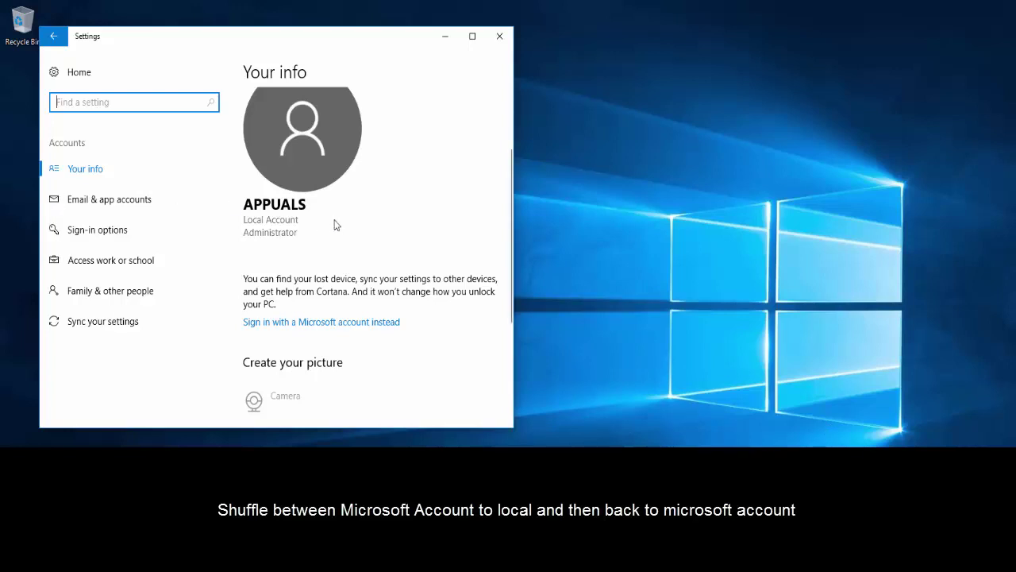
Switch to Microsoft account sign-in, then dismiss that dialog and exit Settings
{"action": "left_click", "coordinate": [334, 326]}
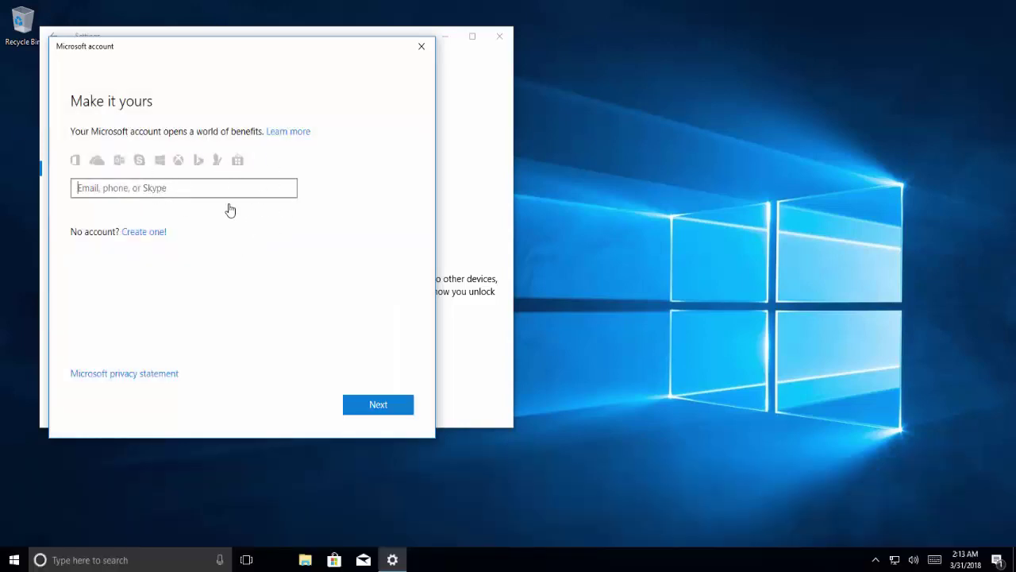
{"action": "left_click", "coordinate": [422, 49]}
{"action": "left_click", "coordinate": [500, 37]}
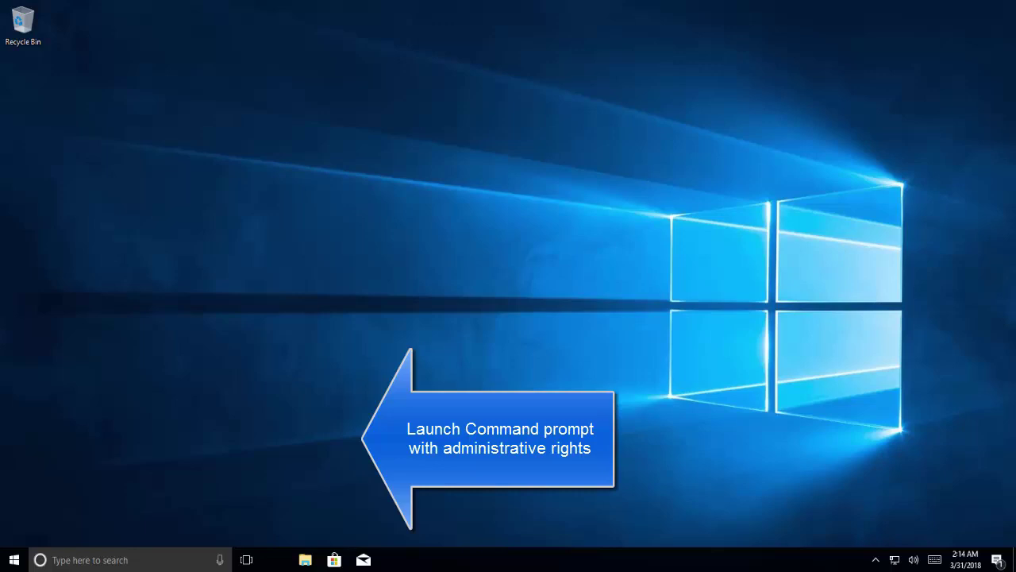
Focus the desktop and bring up the Cortana search panel with Windows+S
{"action": "left_click", "coordinate": [277, 253]}
{"action": "key", "text": "super+s"}
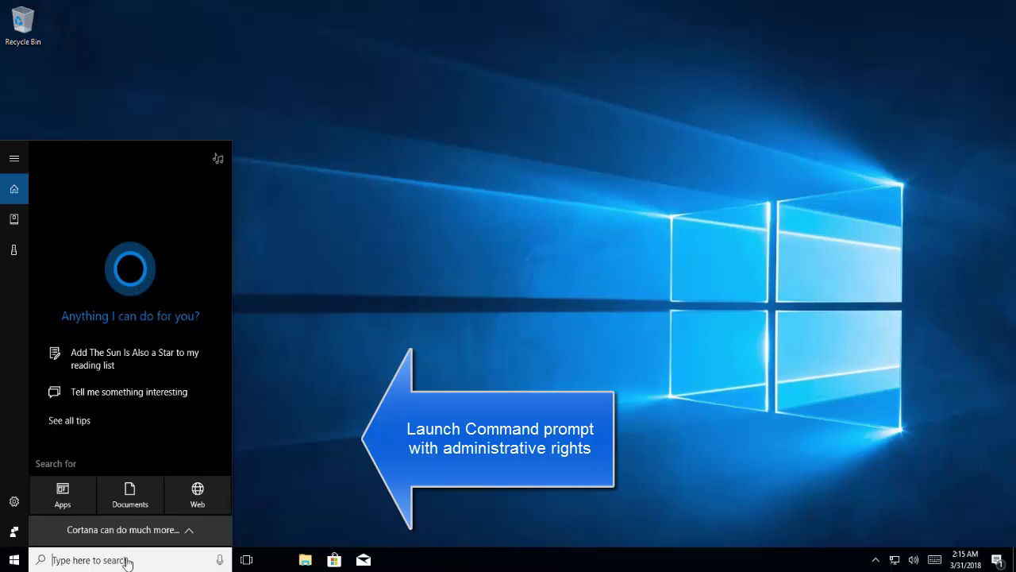
Search 'command prompt' and run Command Prompt as administrator, approving the UAC prompt
{"action": "type", "text": "c"}
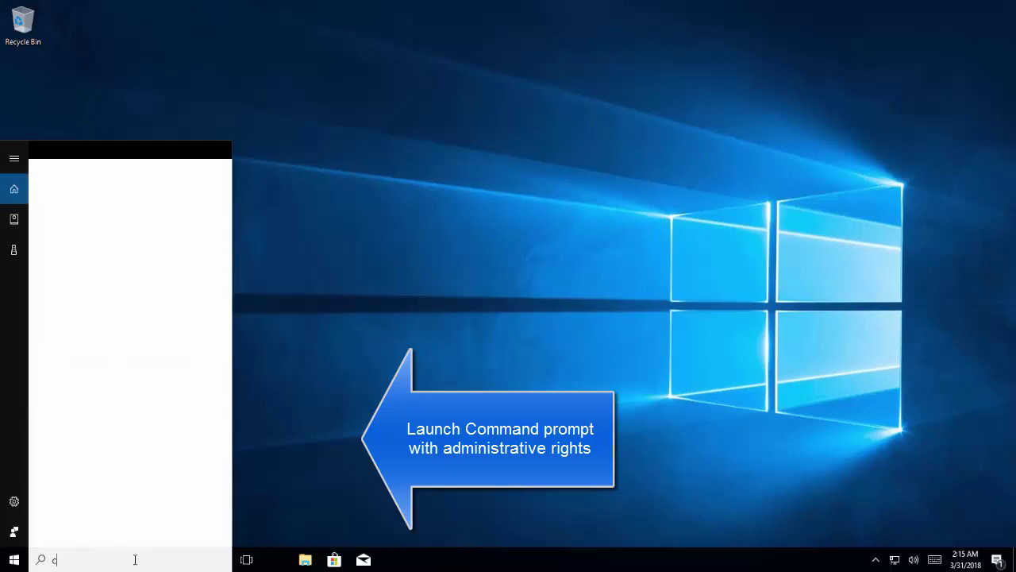
{"action": "type", "text": "ommmand pompt"}
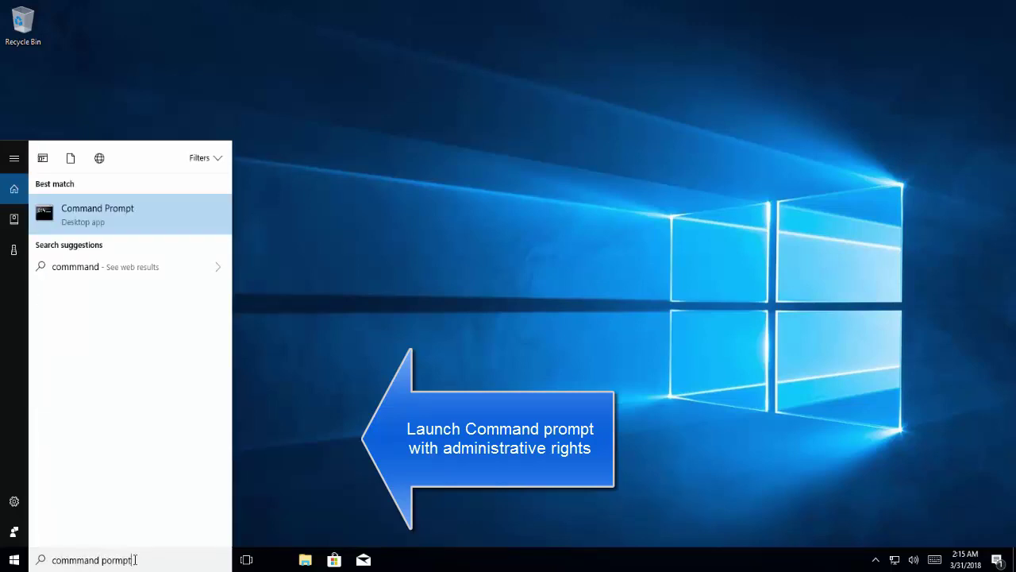
{"action": "key", "text": "BackSpace"}
{"action": "key", "text": "BackSpace"}
{"action": "key", "text": "BackSpace"}
{"action": "key", "text": "BackSpace"}
{"action": "type", "text": "rompt"}
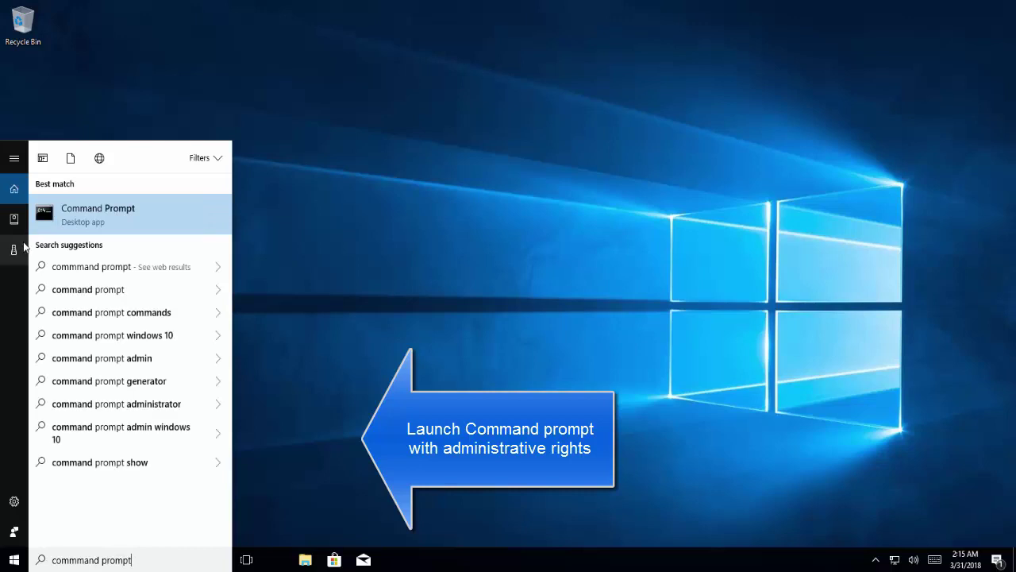
{"action": "right_click", "coordinate": [62, 221]}
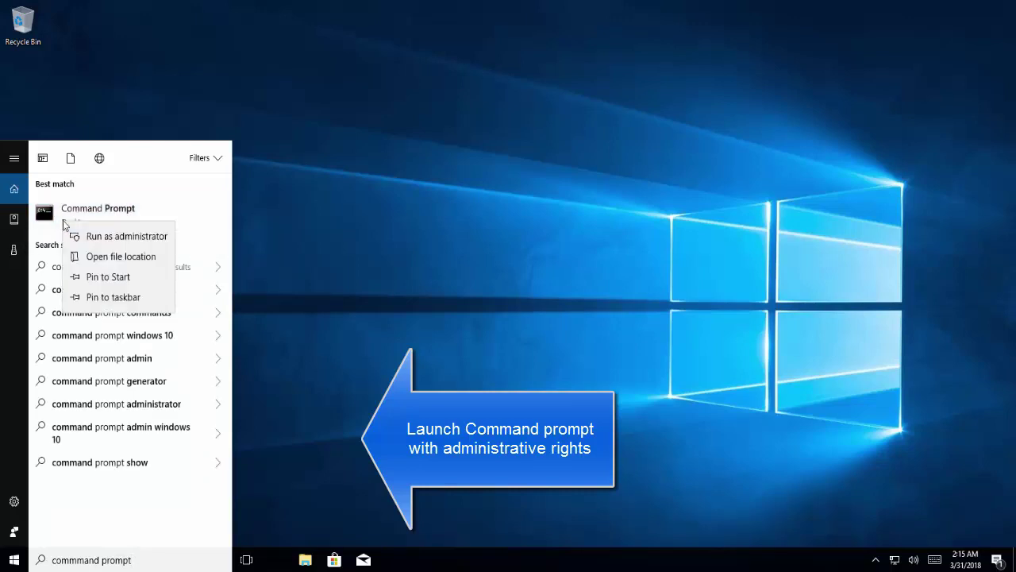
{"action": "left_click", "coordinate": [112, 236]}
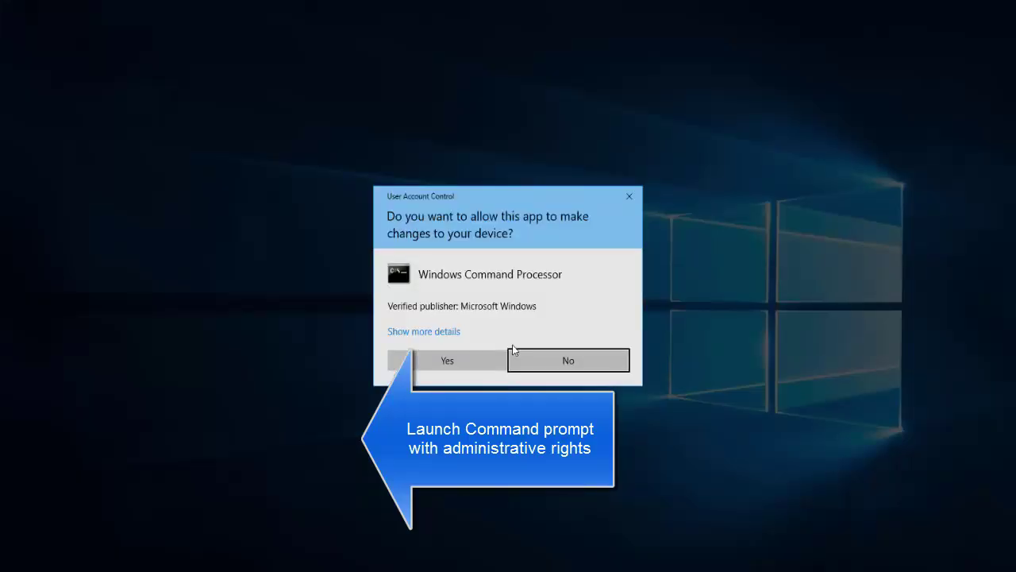
{"action": "left_click", "coordinate": [481, 366]}
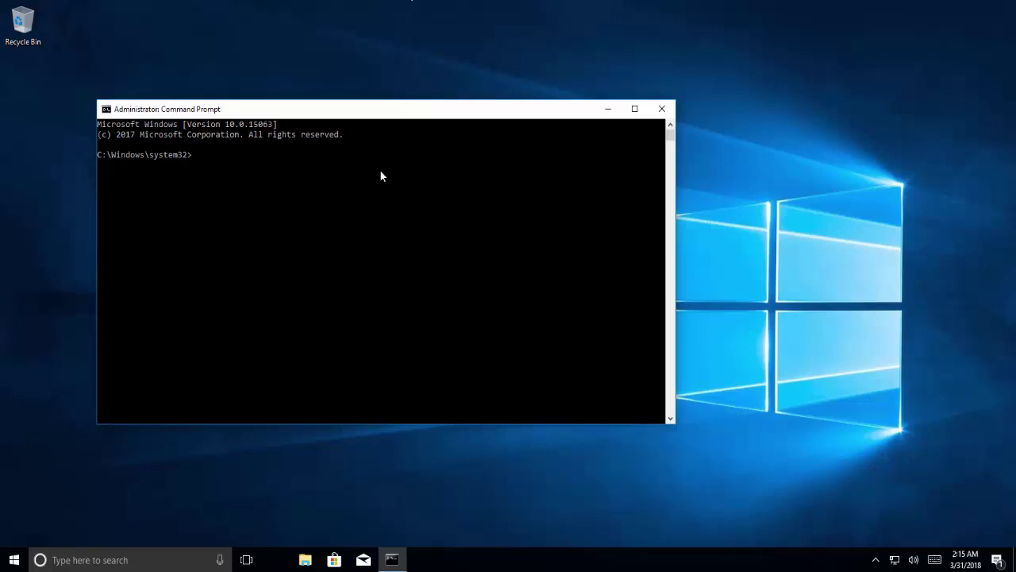
Run Dism.exe /online /Cleanup-image /StartComponentCleanup, correcting the misspelled Clearnup before executing it
{"action": "type", "text": "Dism.exe"}
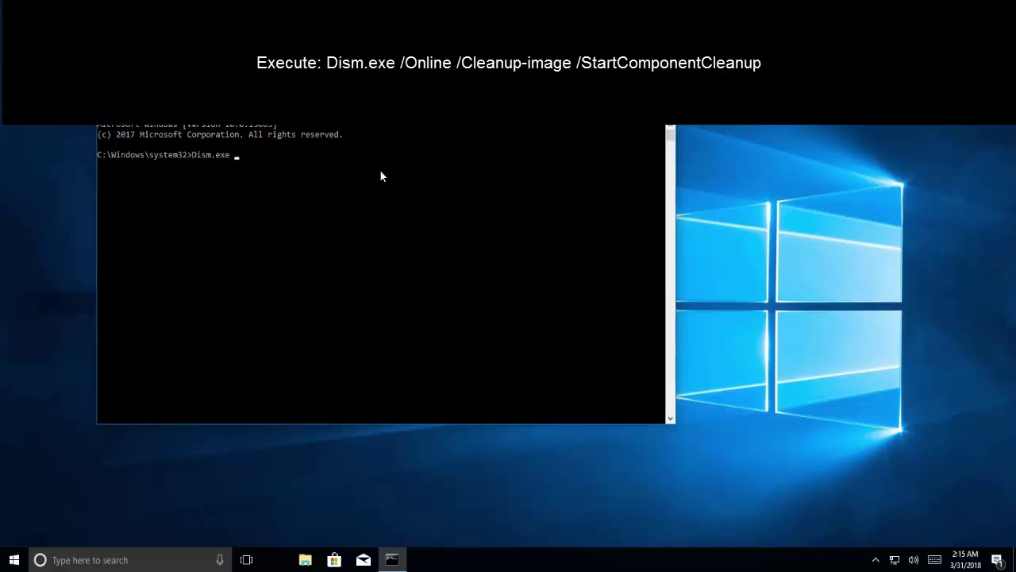
{"action": "type", "text": " /online /Clearnup-image"}
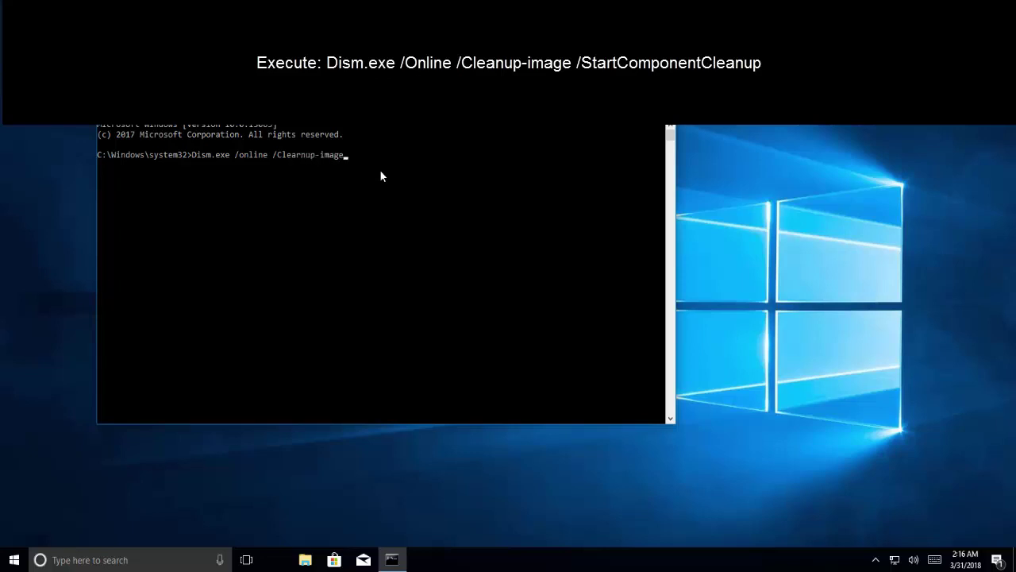
{"action": "key", "text": "Left"}
{"action": "key", "text": "Left"}
{"action": "key", "text": "Left"}
{"action": "key", "text": "Left"}
{"action": "key", "text": "Left"}
{"action": "key", "text": "Left"}
{"action": "key", "text": "Delete"}
{"action": "key", "text": "End"}
{"action": "type", "text": "/StartComponentCleanu"}
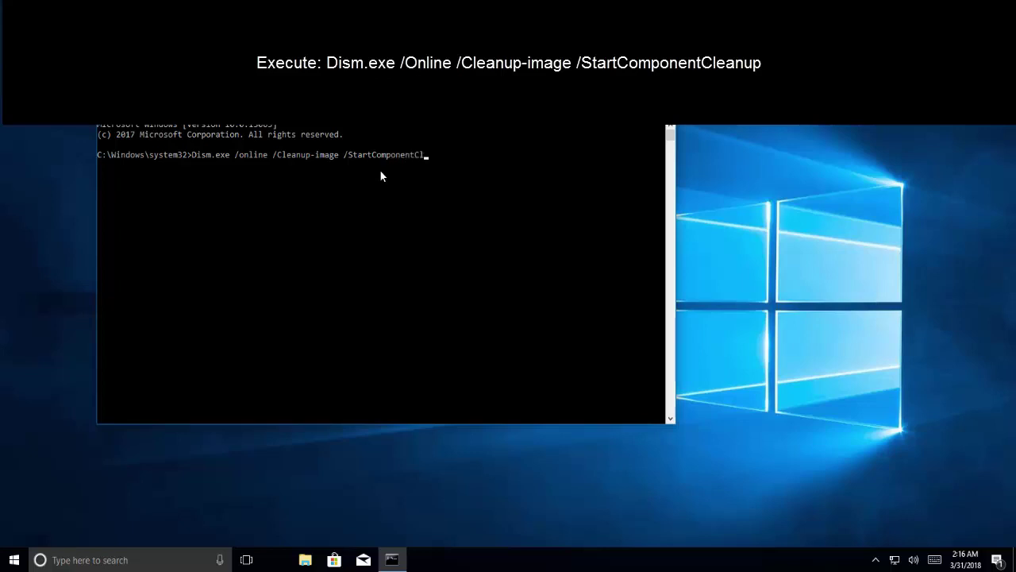
{"action": "type", "text": "p"}
{"action": "key", "text": "Return"}
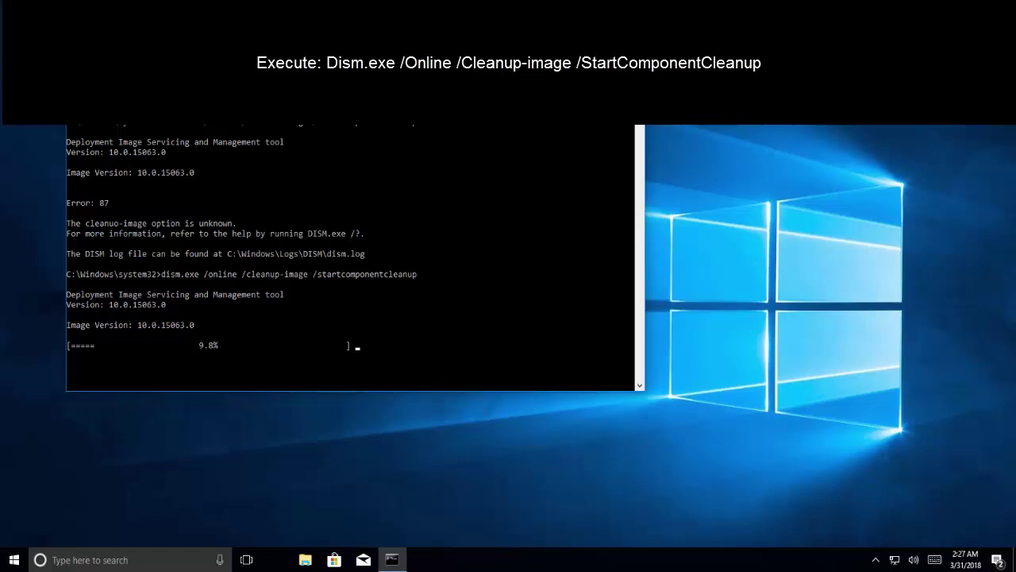
Run dism.exe /online cleanup-image /restorehealth in the non-elevated console, then close it after Error 740
{"action": "left_click_drag", "start_coordinate": [350, 116], "coordinate": [369, 110]}
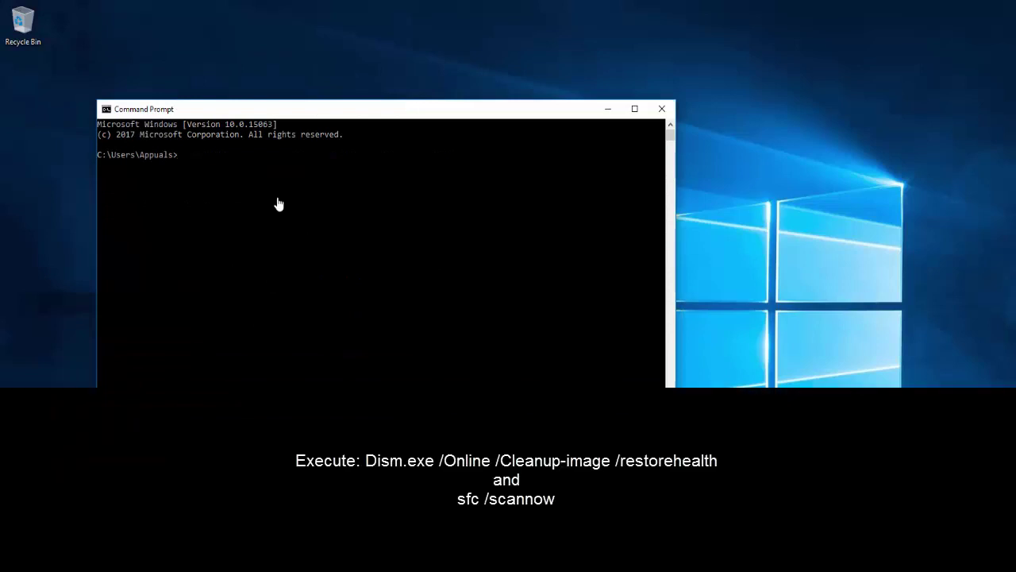
{"action": "type", "text": "dism"}
{"action": "type", "text": " /online"}
{"action": "type", "text": " /c"}
{"action": "key", "text": "BackSpace"}
{"action": "key", "text": "BackSpace"}
{"action": "key", "text": "BackSpace"}
{"action": "key", "text": "BackSpace"}
{"action": "key", "text": "BackSpace"}
{"action": "key", "text": "BackSpace"}
{"action": "key", "text": "BackSpace"}
{"action": "key", "text": "BackSpace"}
{"action": "key", "text": "BackSpace"}
{"action": "key", "text": "BackSpace"}
{"action": "type", "text": ".exe /online cleanup"}
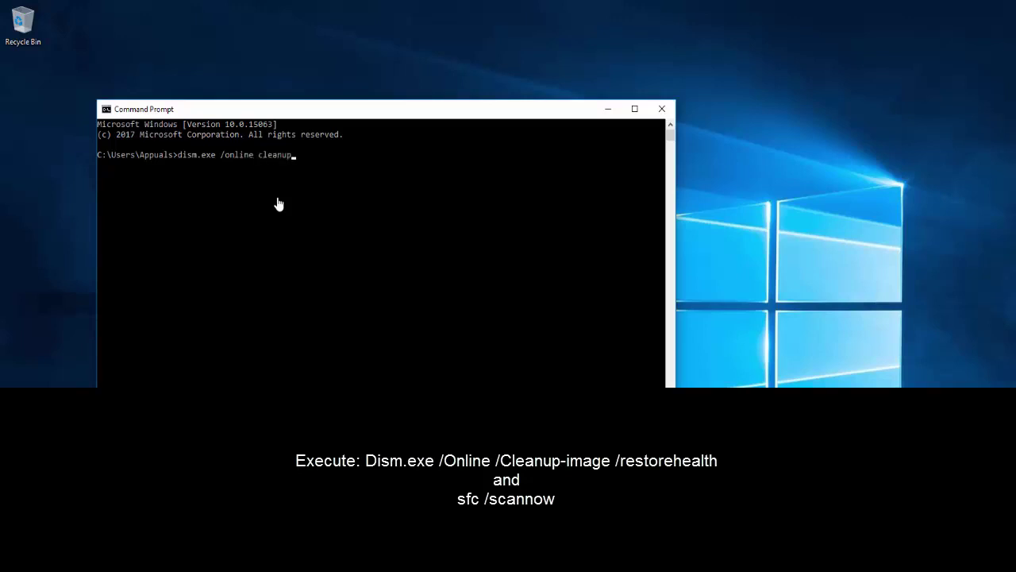
{"action": "type", "text": "-image /restorehealth"}
{"action": "key", "text": "Return"}
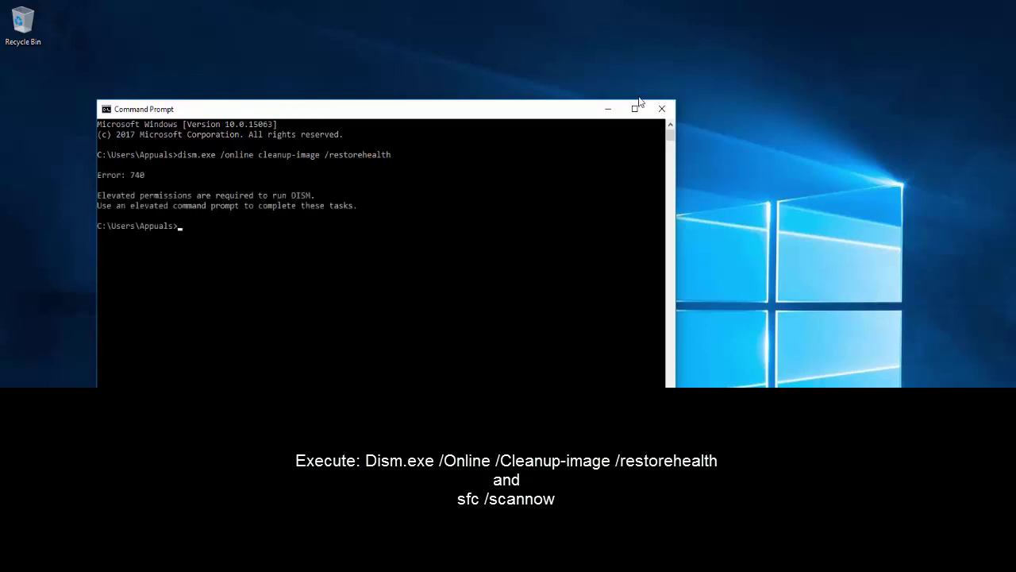
{"action": "left_click", "coordinate": [661, 109]}
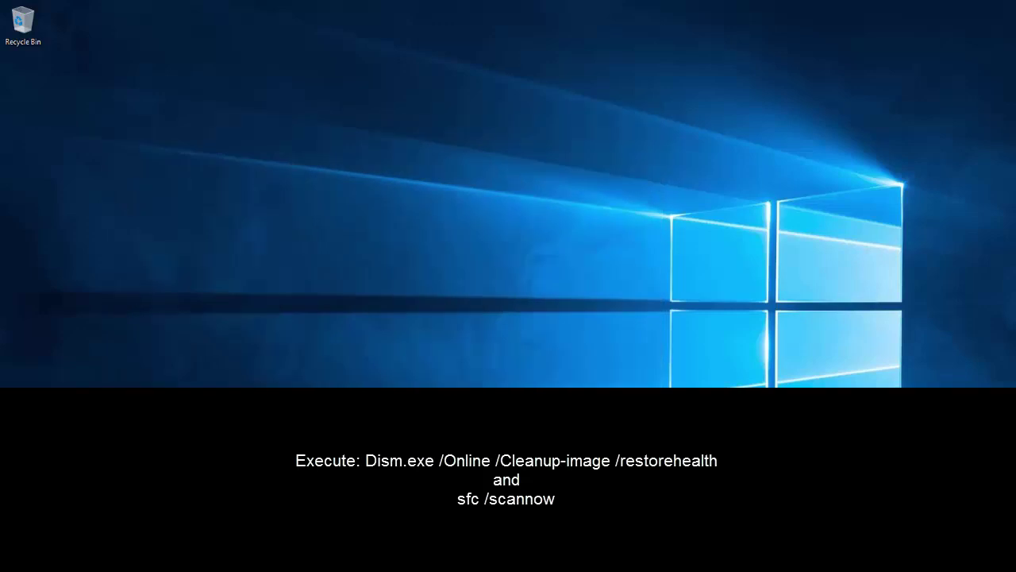
Search Start for 'command' and launch Command Prompt as administrator, approving the elevation request
{"action": "key", "text": "super"}
{"action": "type", "text": "cm"}
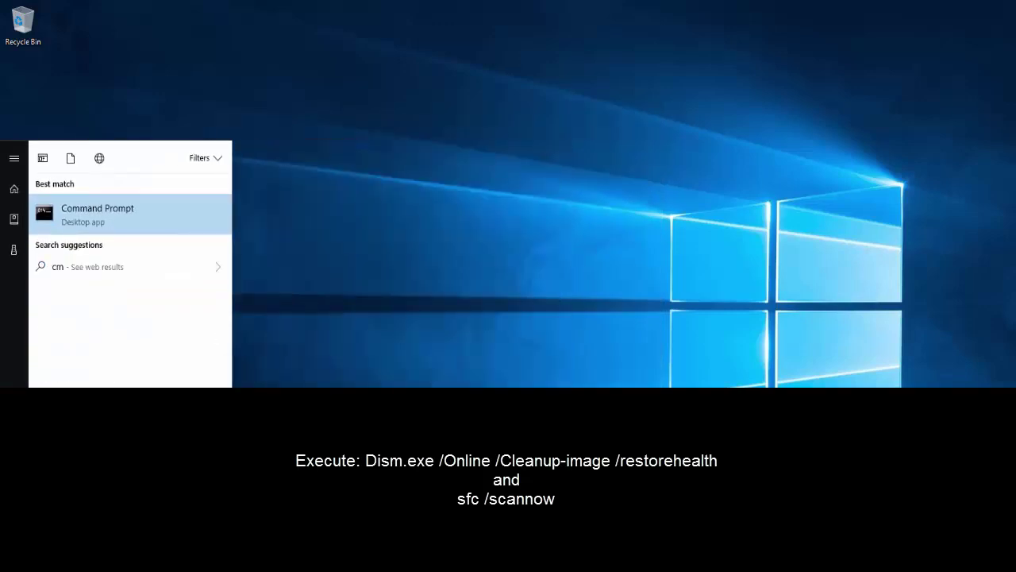
{"action": "key", "text": "BackSpace"}
{"action": "type", "text": "ommand"}
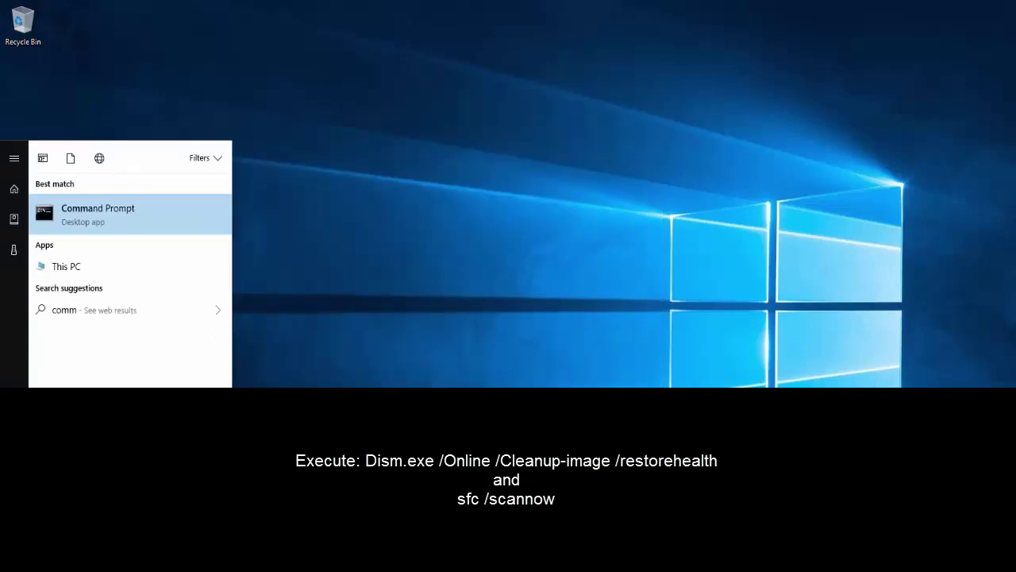
{"action": "right_click", "coordinate": [72, 230]}
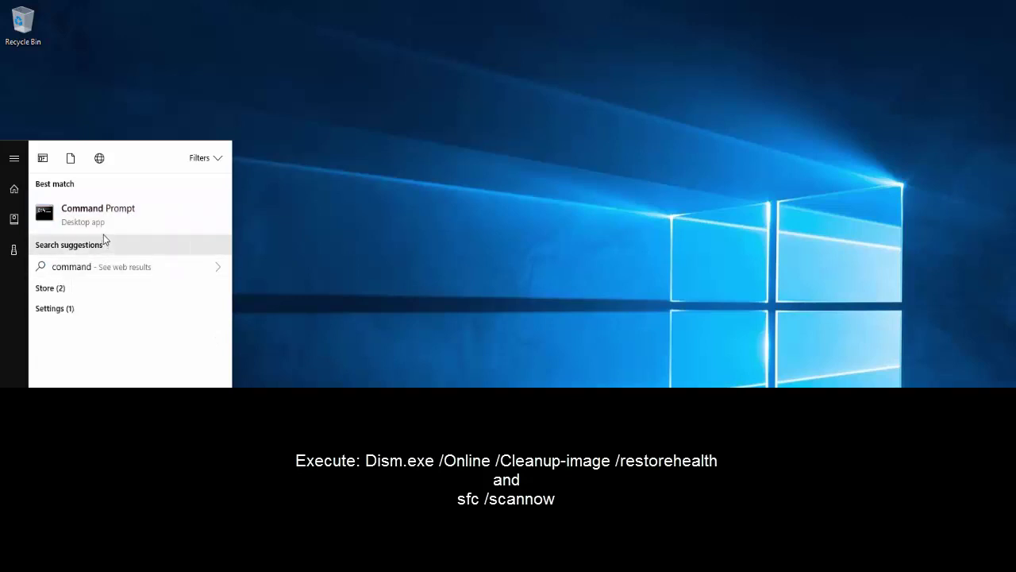
{"action": "right_click", "coordinate": [105, 232]}
{"action": "left_click", "coordinate": [124, 245]}
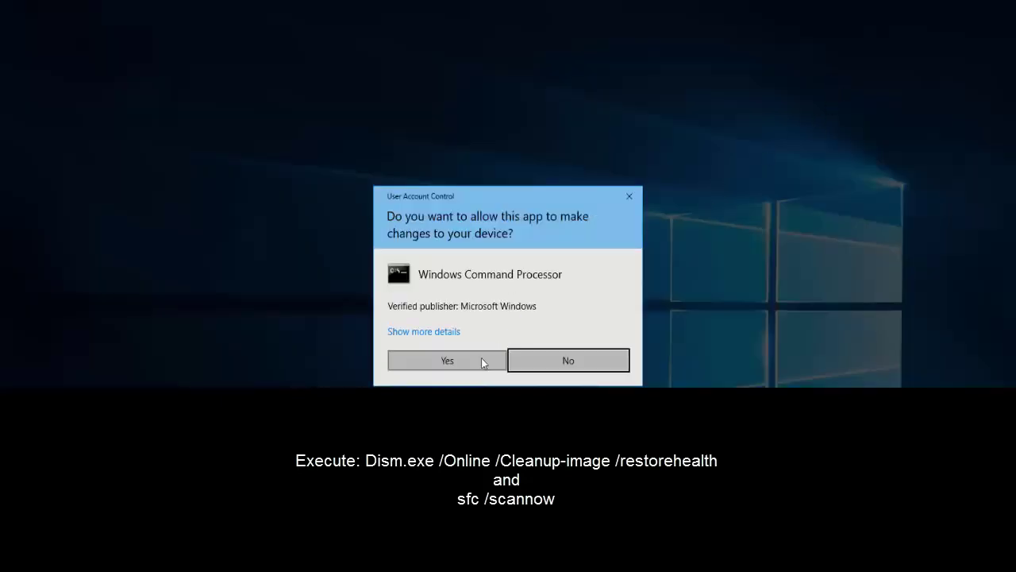
{"action": "left_click", "coordinate": [484, 358]}
{"action": "left_click", "coordinate": [452, 225]}
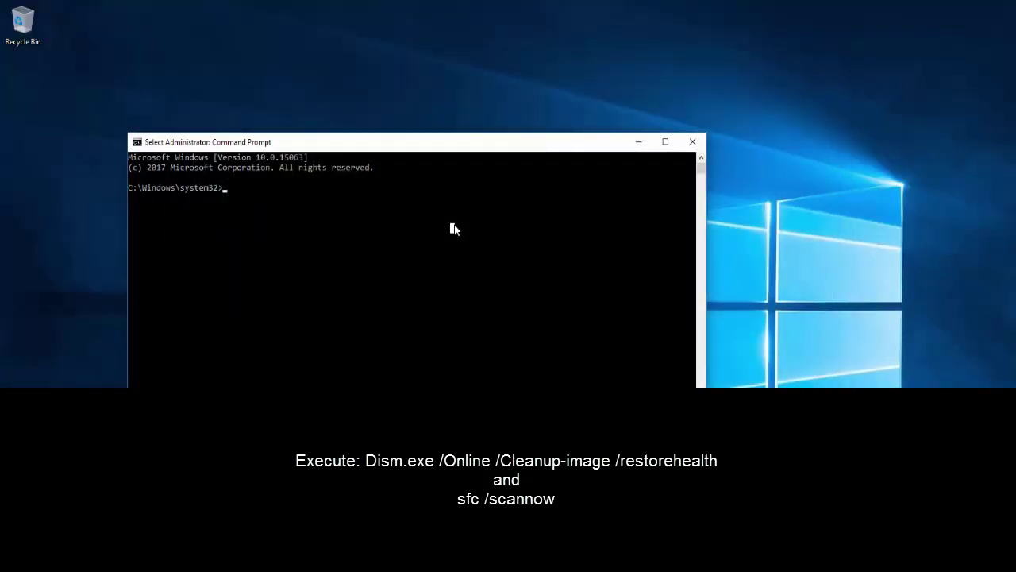
Type dism.exe /online /cleanup-image /restorehealth, then clear it and enter sfc /scannow instead
{"action": "type", "text": "disma"}
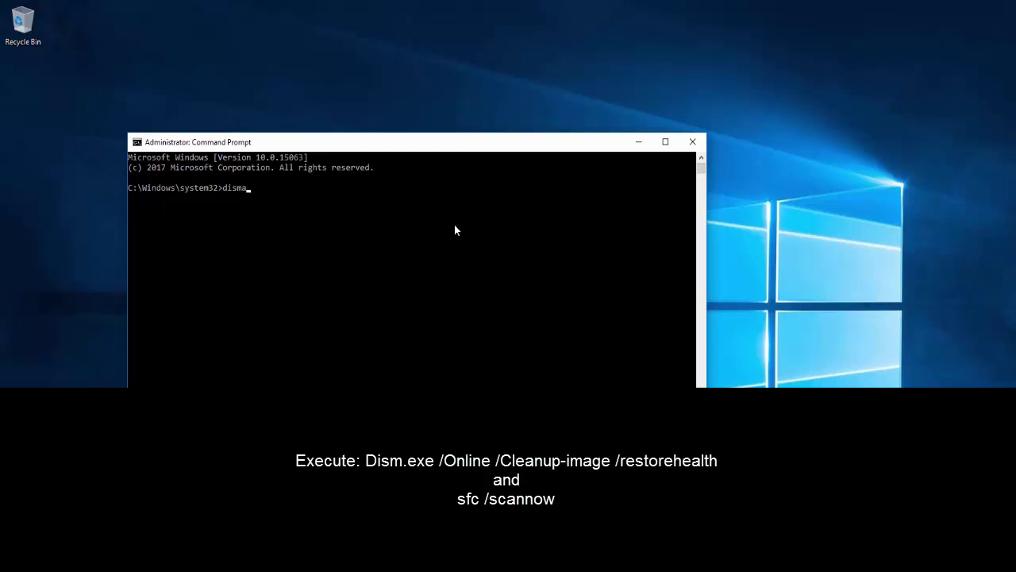
{"action": "key", "text": "BackSpace"}
{"action": "type", "text": ".exe /onoline"}
{"action": "key", "text": "BackSpace"}
{"action": "key", "text": "BackSpace"}
{"action": "key", "text": "BackSpace"}
{"action": "key", "text": "BackSpace"}
{"action": "key", "text": "BackSpace"}
{"action": "type", "text": "line /cleanup-image /restorehea"}
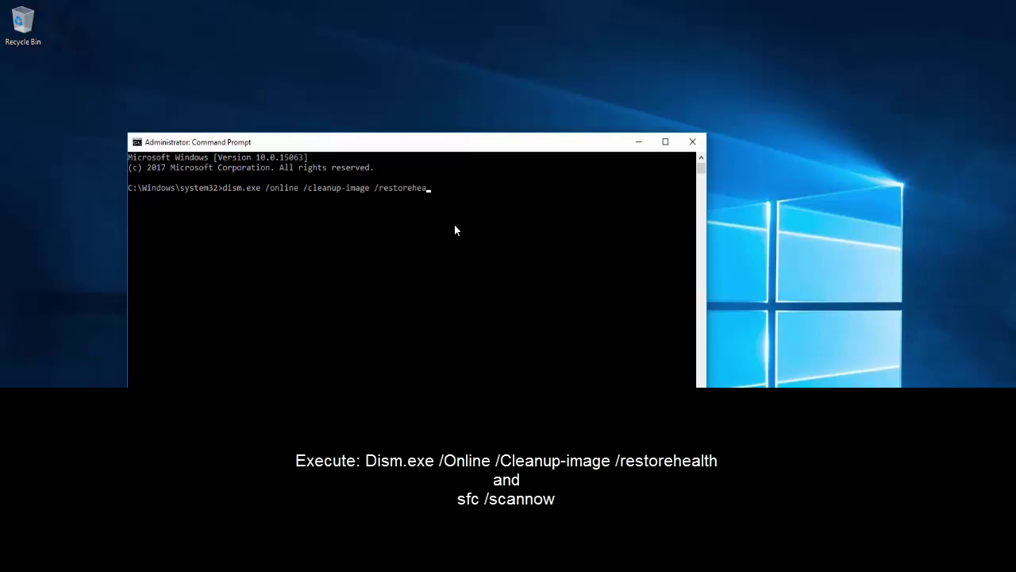
{"action": "type", "text": "lth"}
{"action": "key", "text": "Escape"}
{"action": "type", "text": "sfc"}
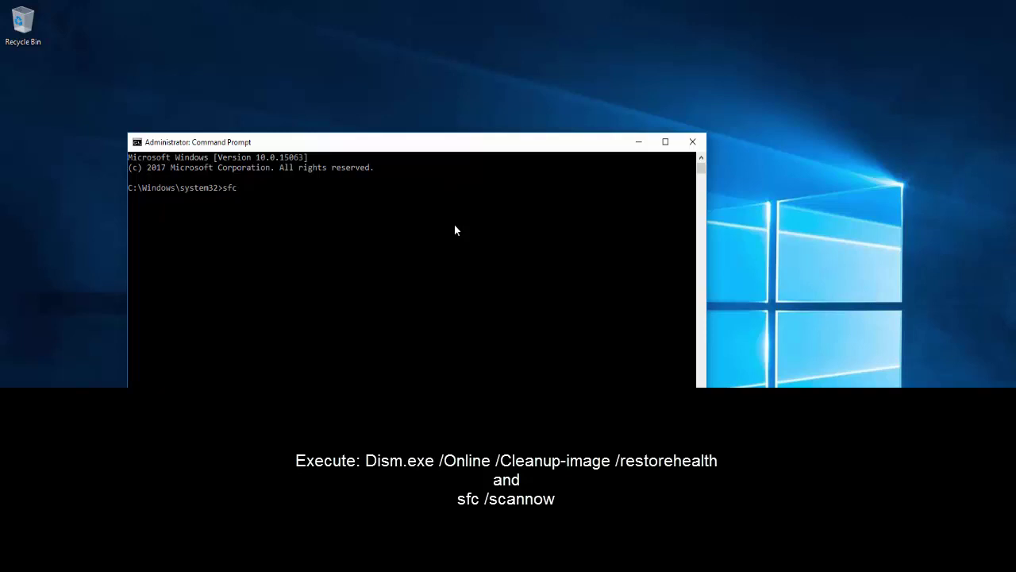
{"action": "type", "text": " /scannow"}
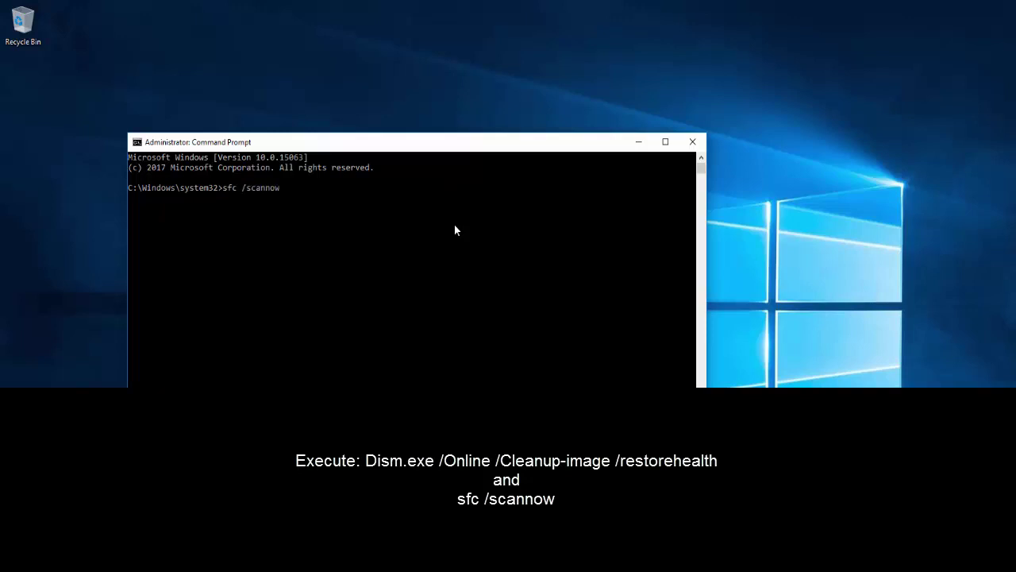
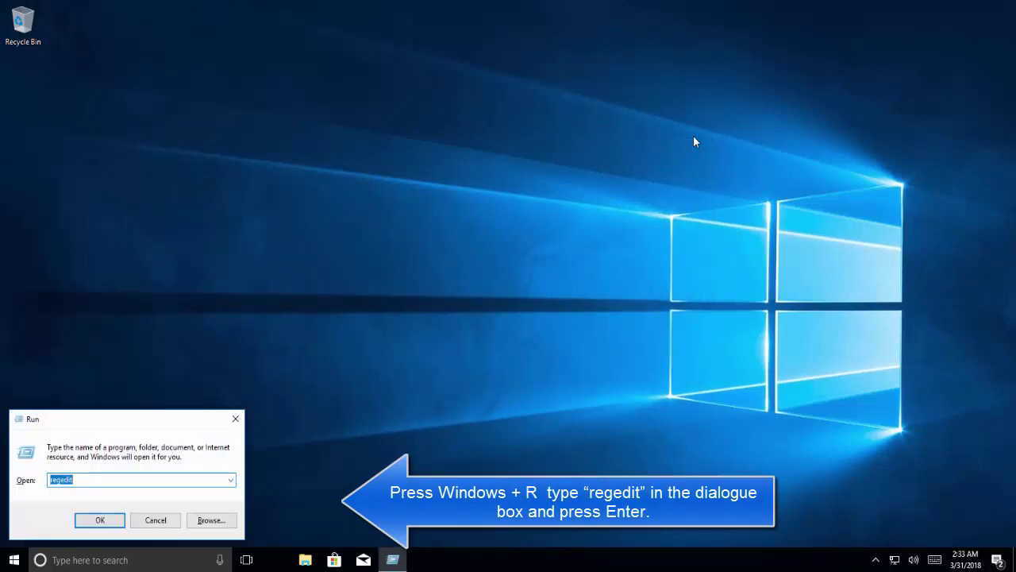
Launch Registry Editor with admin approval and expand HKEY_CURRENT_USER > Software
{"action": "key", "text": "Return"}
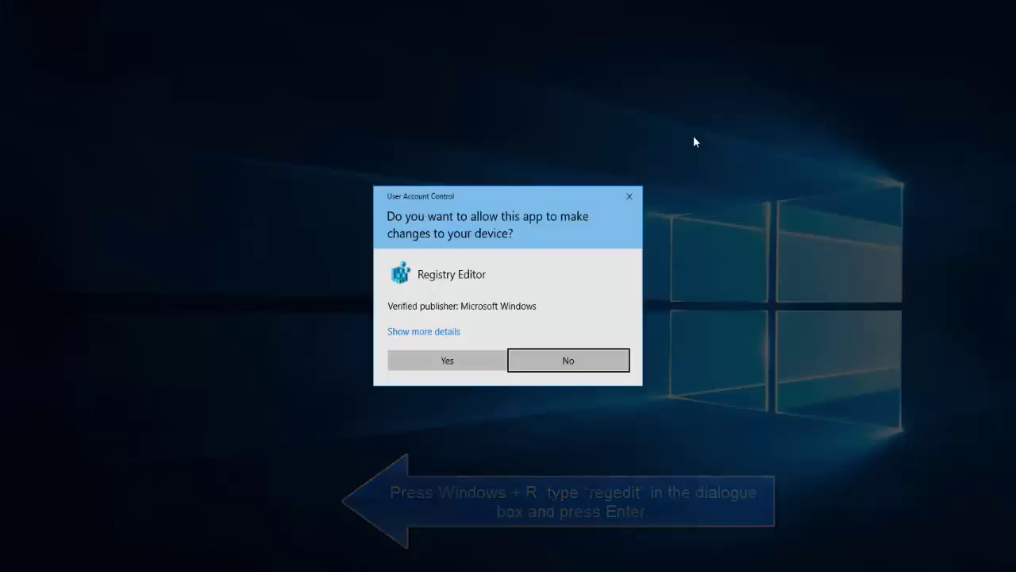
{"action": "key", "text": "Return"}
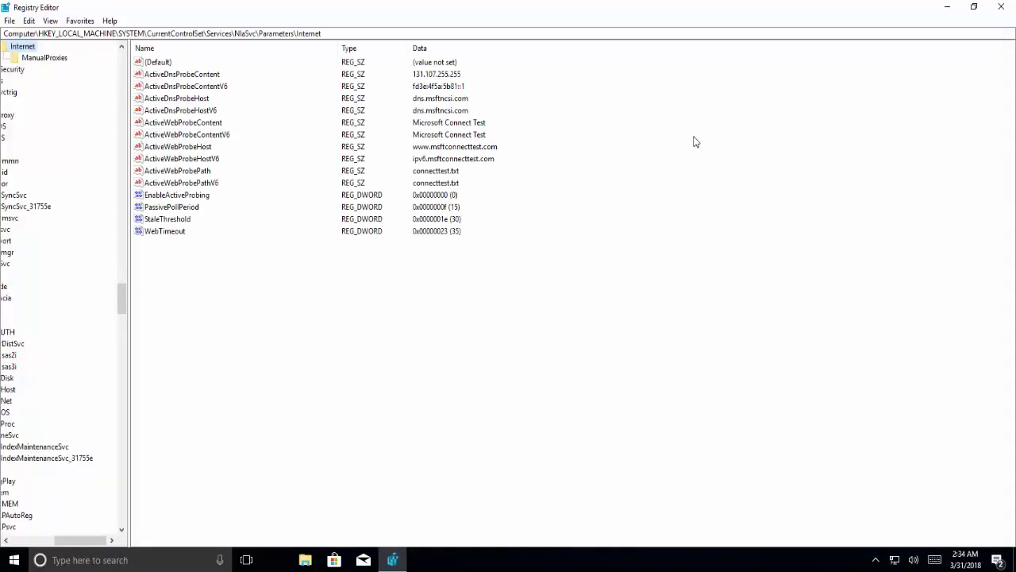
{"action": "key", "text": "Left"}
{"action": "key", "text": "Left"}
{"action": "key", "text": "Left"}
{"action": "key", "text": "Left"}
{"action": "key", "text": "Left"}
{"action": "key", "text": "Left"}
{"action": "key", "text": "Left"}
{"action": "key", "text": "Left"}
{"action": "key", "text": "Left"}
{"action": "key", "text": "Left"}
{"action": "key", "text": "Left"}
{"action": "key", "text": "Left"}
{"action": "key", "text": "Left"}
{"action": "key", "text": "Left"}
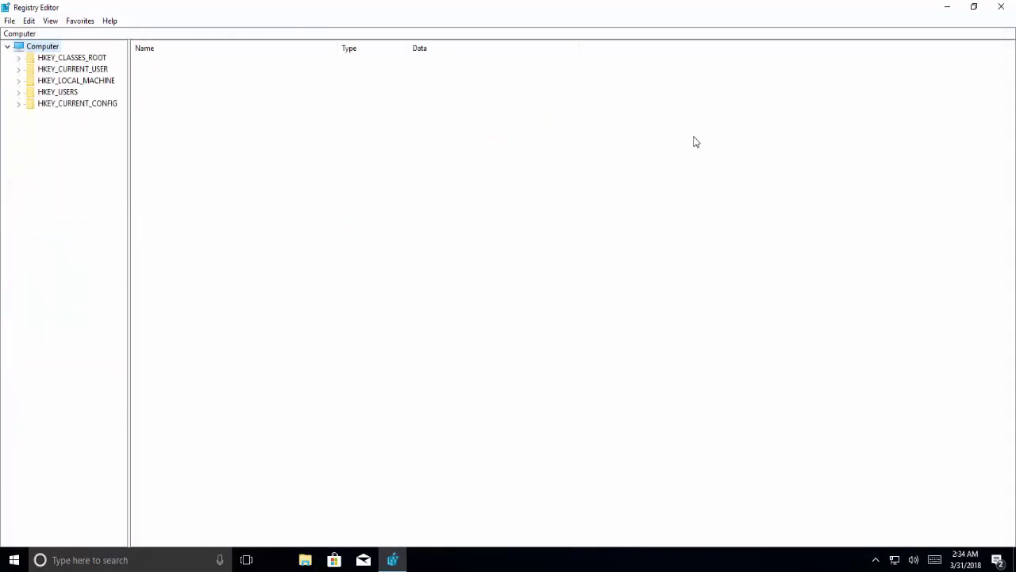
{"action": "key", "text": "Down"}
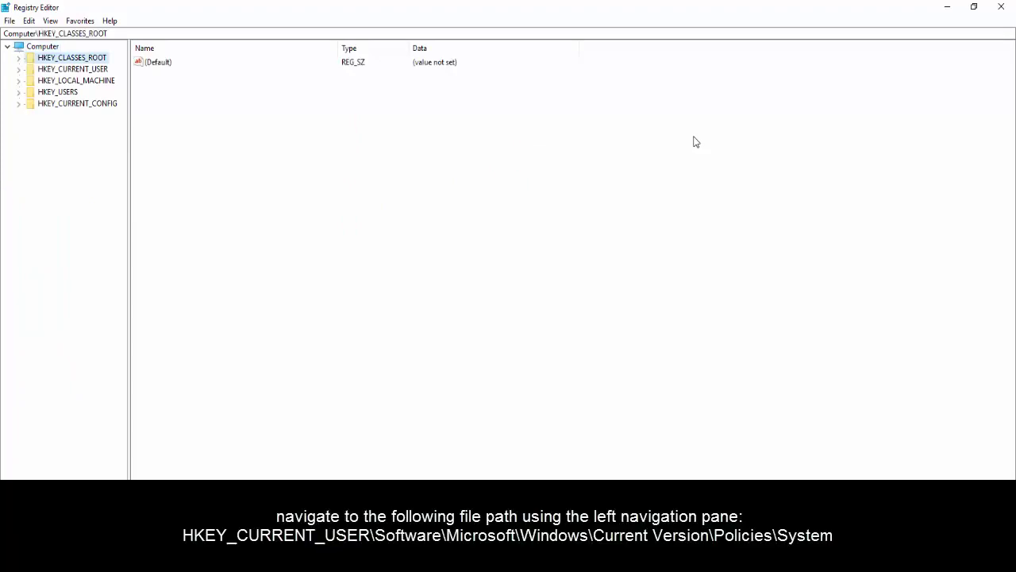
{"action": "key", "text": "Down"}
{"action": "key", "text": "Right"}
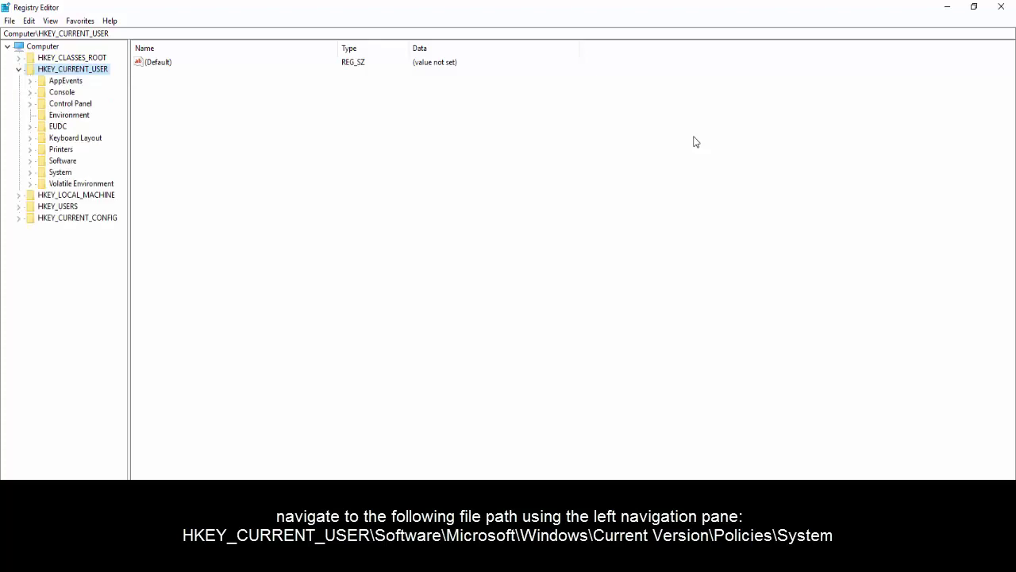
{"action": "key", "text": "Down"}
{"action": "key", "text": "Down"}
{"action": "key", "text": "Down"}
{"action": "key", "text": "Down"}
{"action": "key", "text": "Down"}
{"action": "key", "text": "Down"}
{"action": "key", "text": "Down"}
{"action": "key", "text": "Down"}
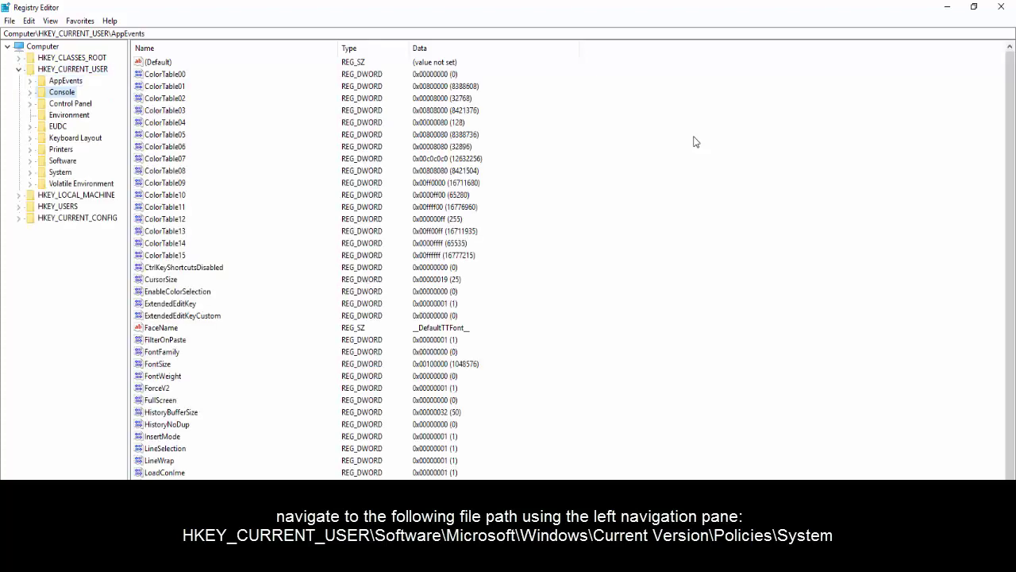
{"action": "key", "text": "Right"}
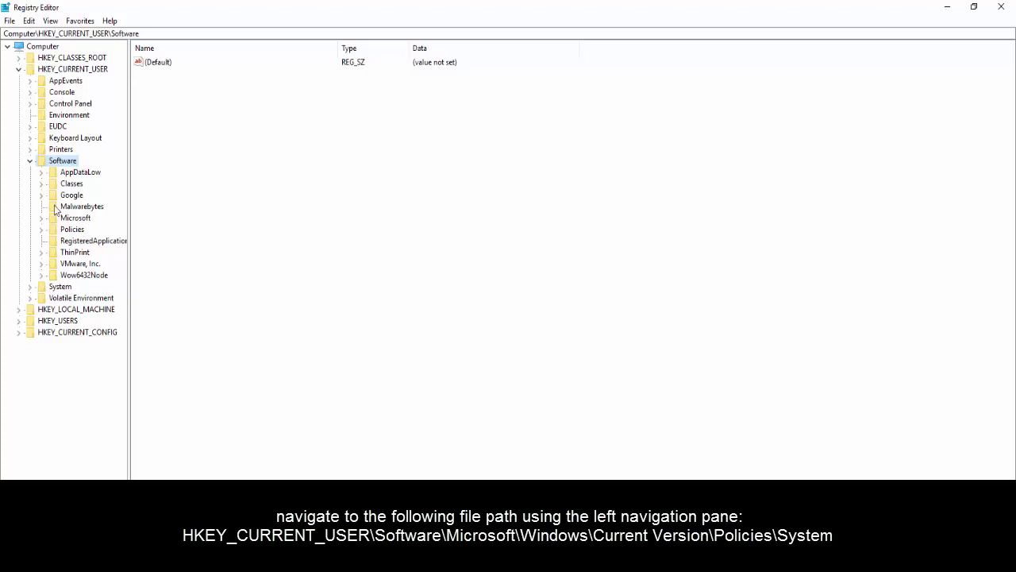
Expand Microsoft > Windows > CurrentVersion, select Policies, and widen the key tree pane
{"action": "left_click", "coordinate": [84, 221]}
{"action": "double_click", "coordinate": [84, 220]}
{"action": "scroll", "coordinate": [105, 314], "scroll_direction": "down", "scroll_amount": 7}
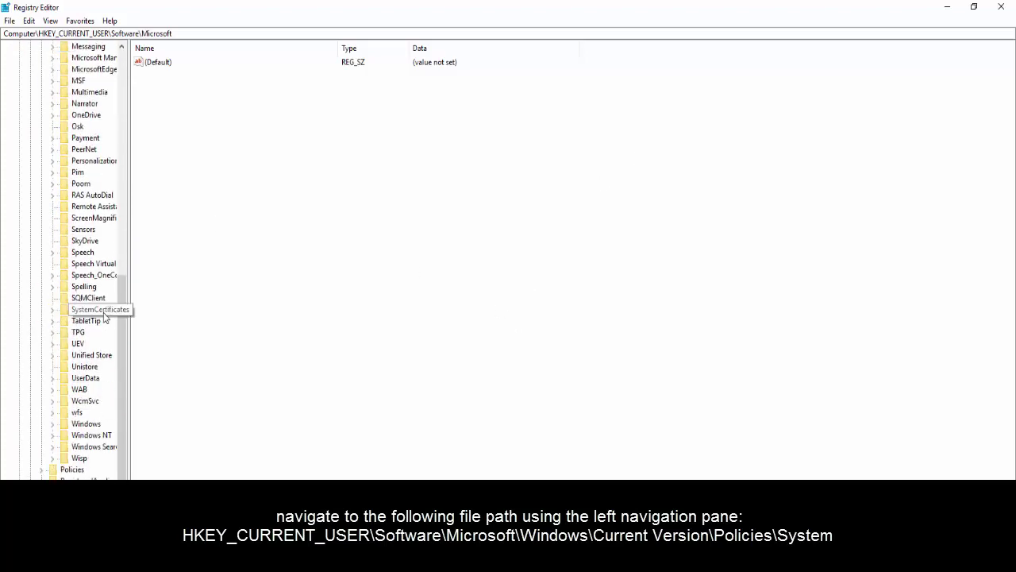
{"action": "double_click", "coordinate": [86, 424]}
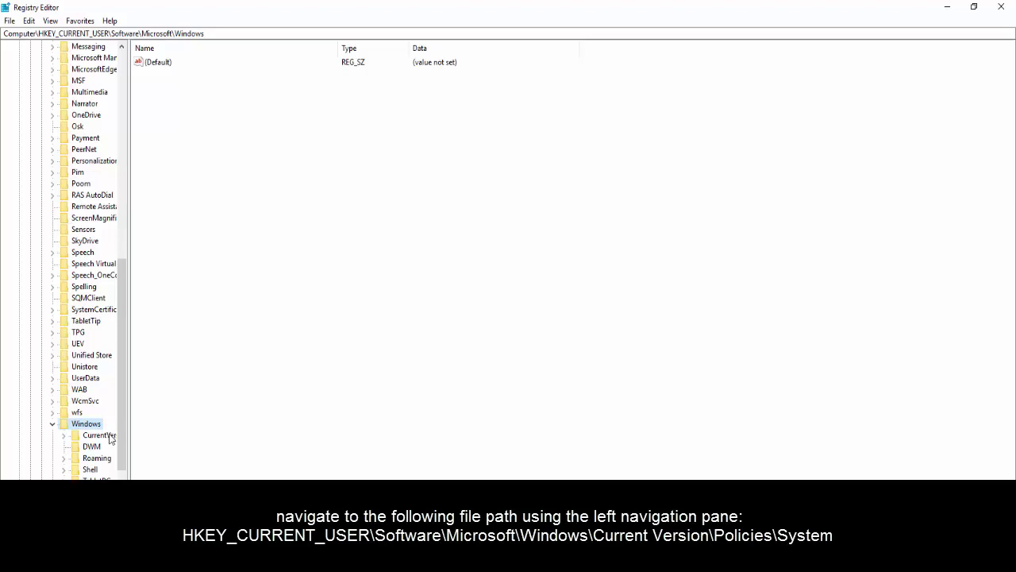
{"action": "left_click", "coordinate": [108, 436]}
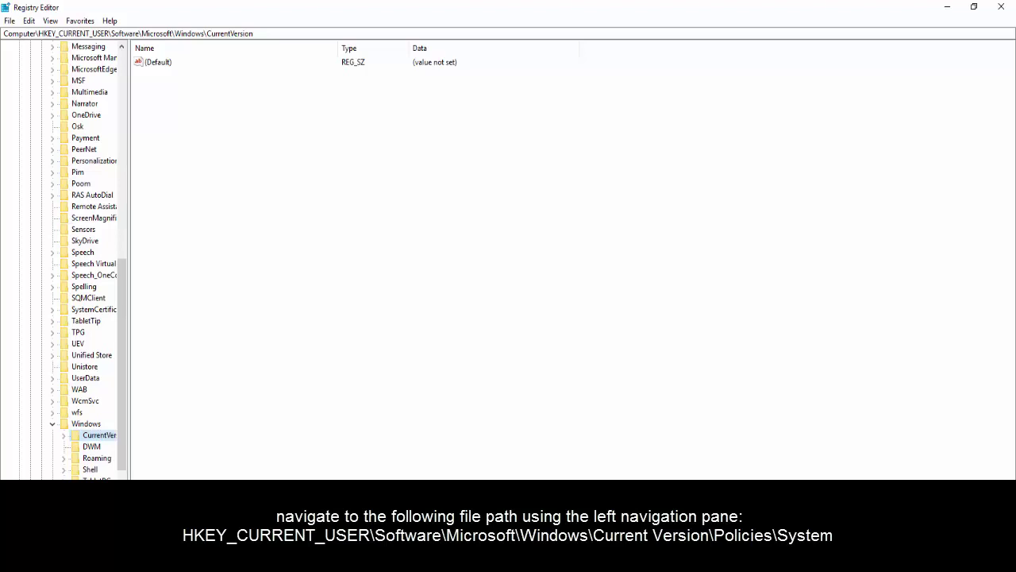
{"action": "double_click", "coordinate": [102, 436]}
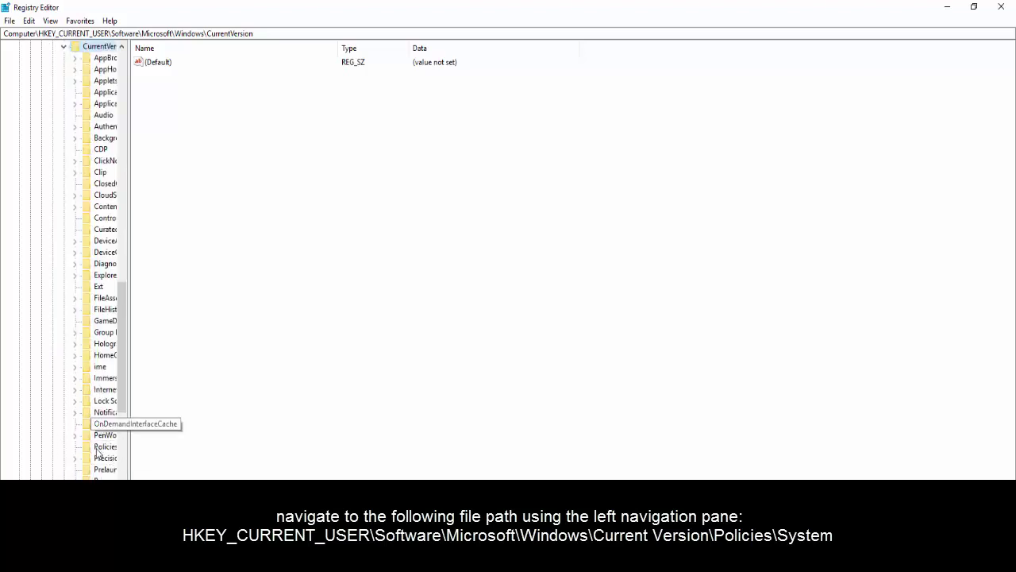
{"action": "left_click", "coordinate": [99, 447]}
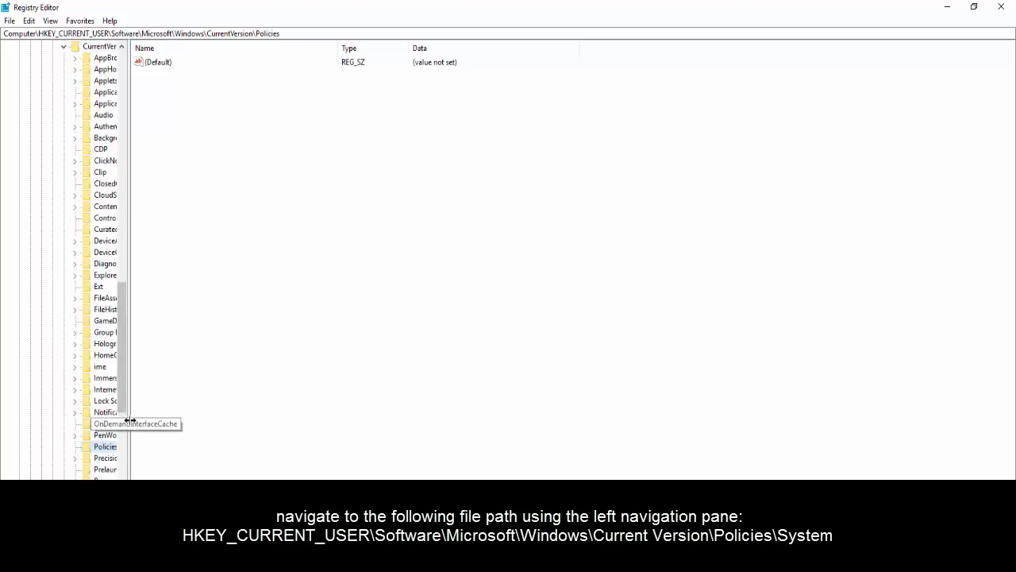
{"action": "left_click_drag", "start_coordinate": [130, 420], "coordinate": [302, 432]}
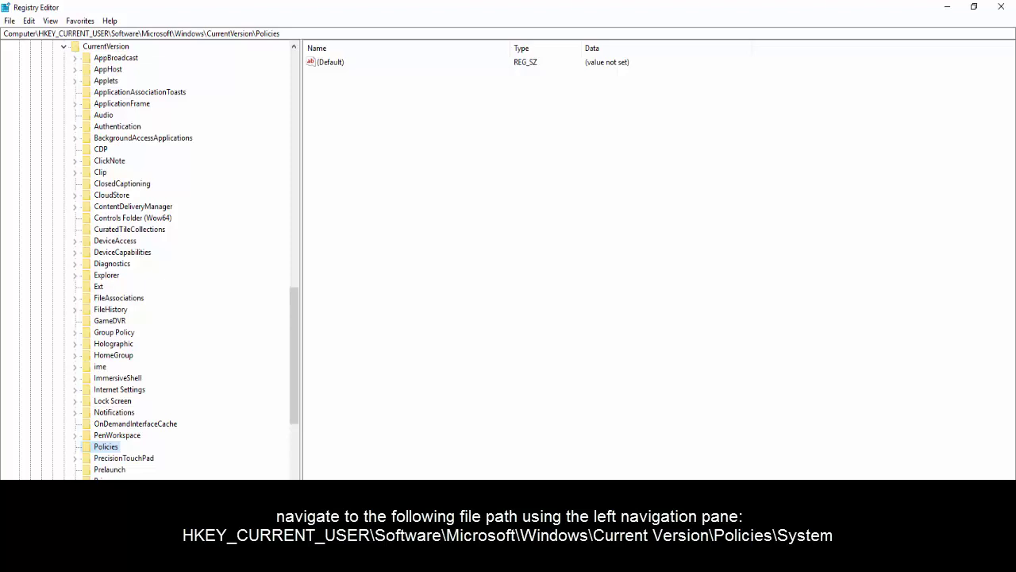
Create a new key under Policies named System, after the rejected 'System\' name
{"action": "right_click", "coordinate": [115, 448]}
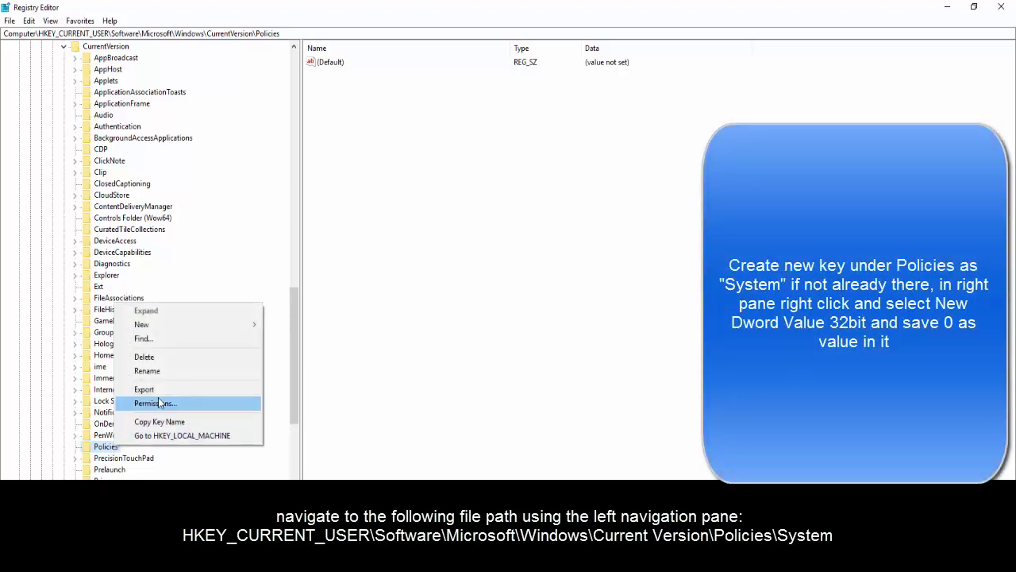
{"action": "mouse_move", "coordinate": [188, 329]}
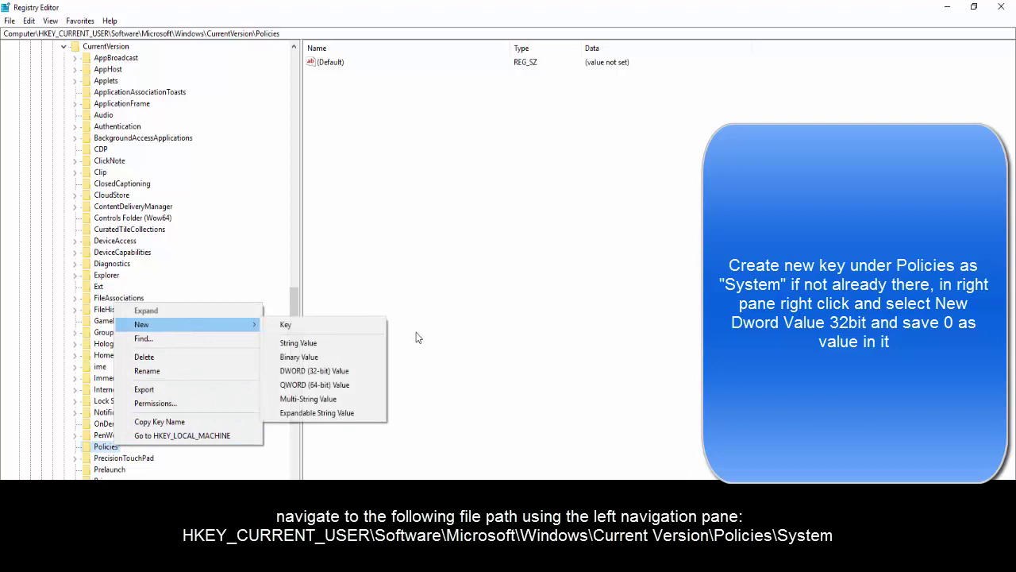
{"action": "left_click", "coordinate": [287, 325]}
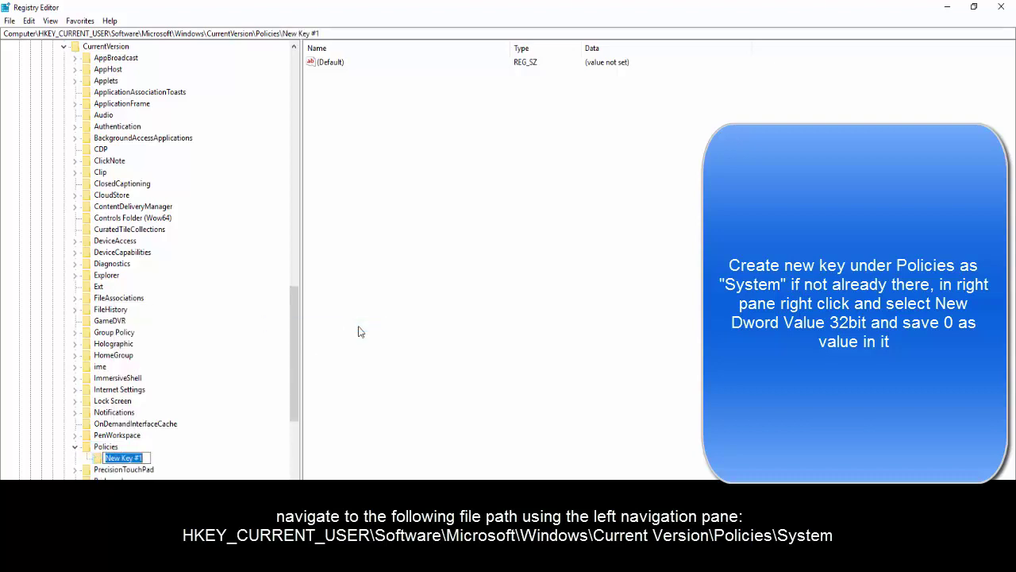
{"action": "type", "text": "System\\"}
{"action": "key", "text": "Return"}
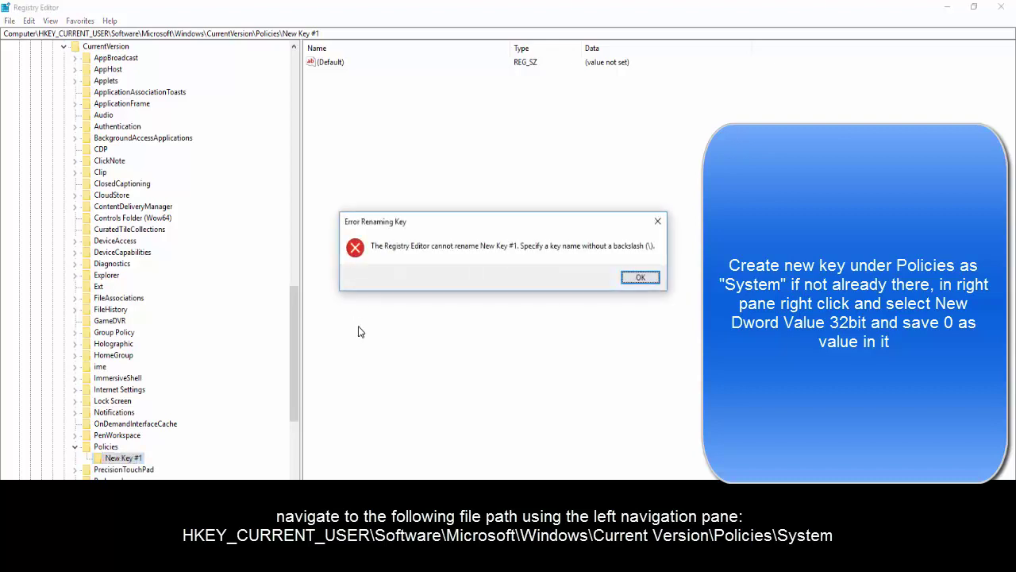
{"action": "key", "text": "Return"}
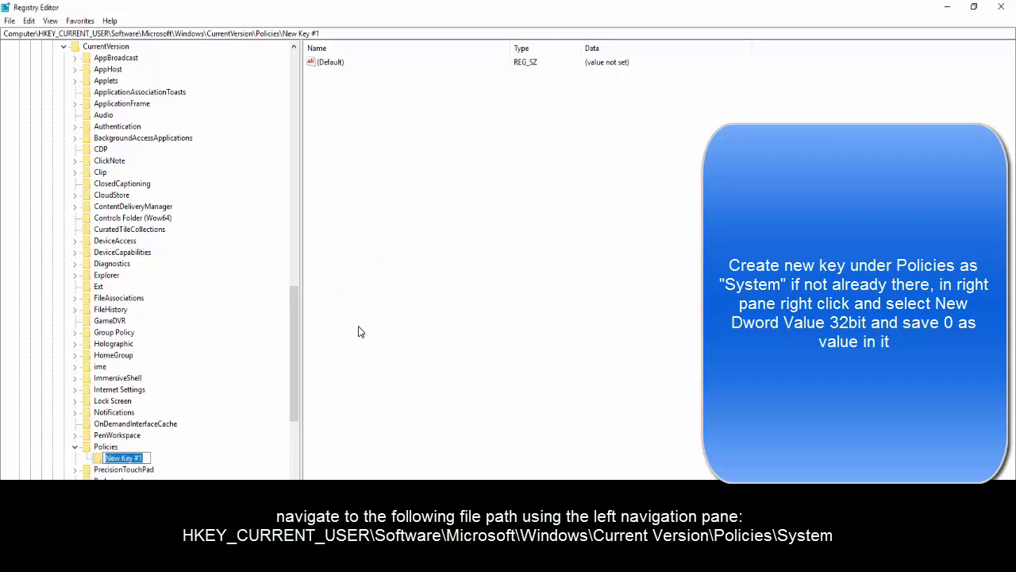
{"action": "type", "text": "System"}
{"action": "key", "text": "Return"}
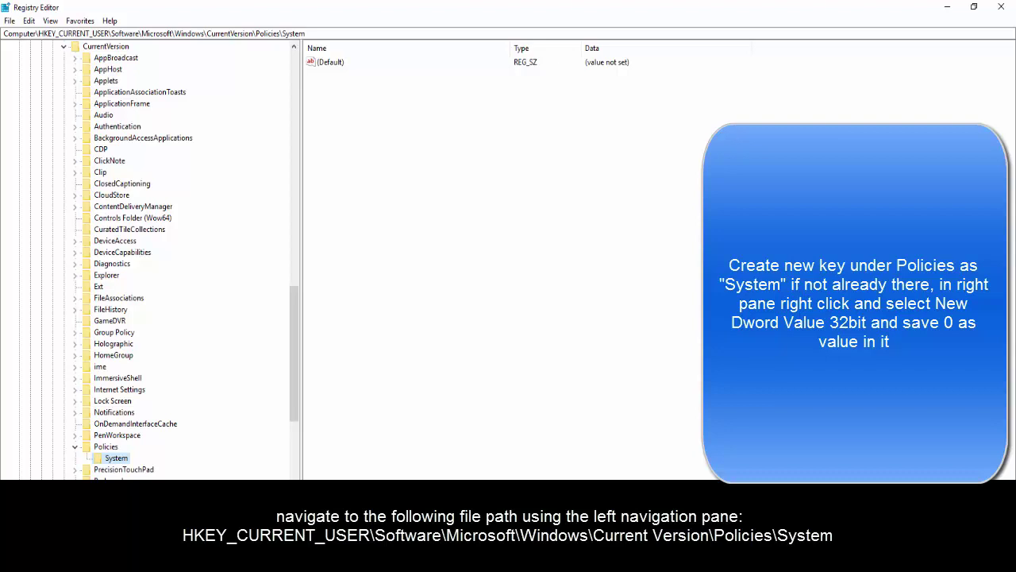
Add a DWORD value DisableTaskmgr with data 0 under System, then close Registry Editor
{"action": "right_click", "coordinate": [439, 204]}
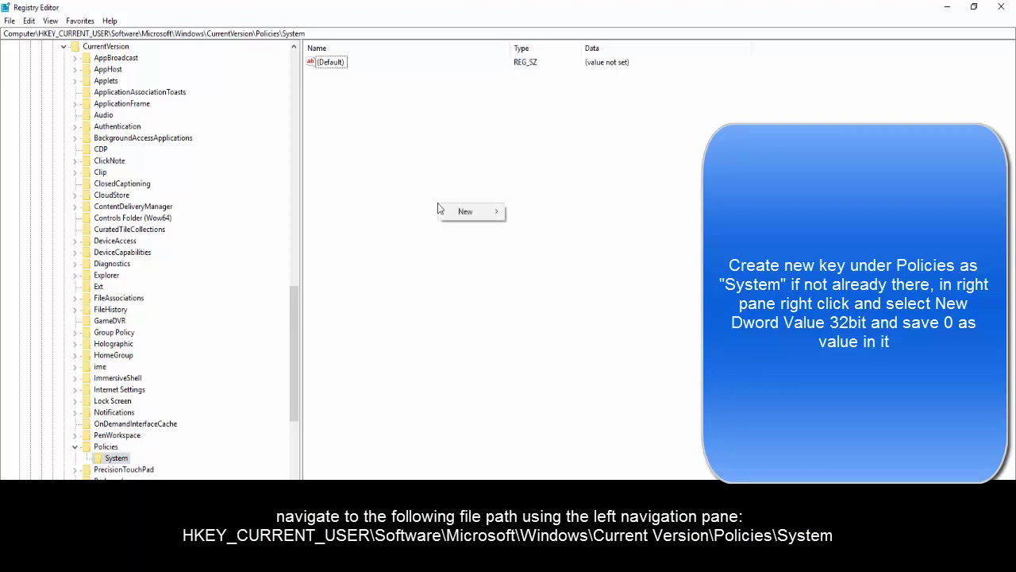
{"action": "mouse_move", "coordinate": [450, 211]}
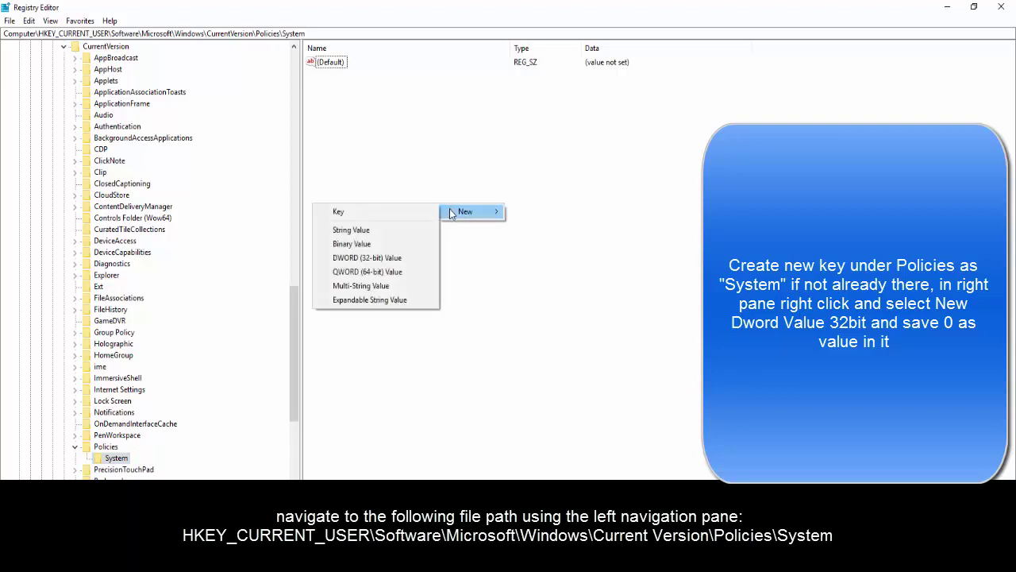
{"action": "left_click", "coordinate": [393, 258]}
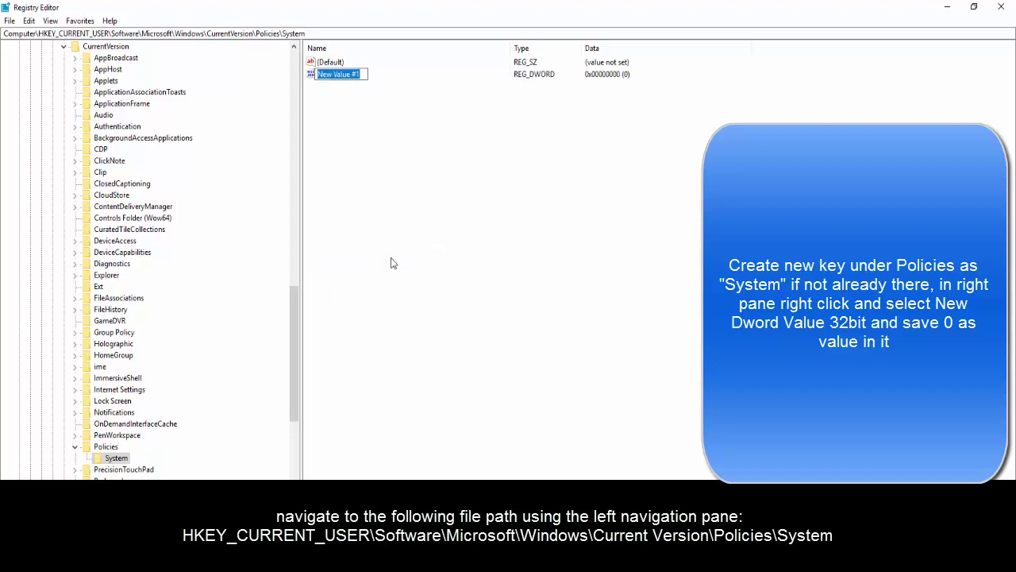
{"action": "type", "text": "Disable"}
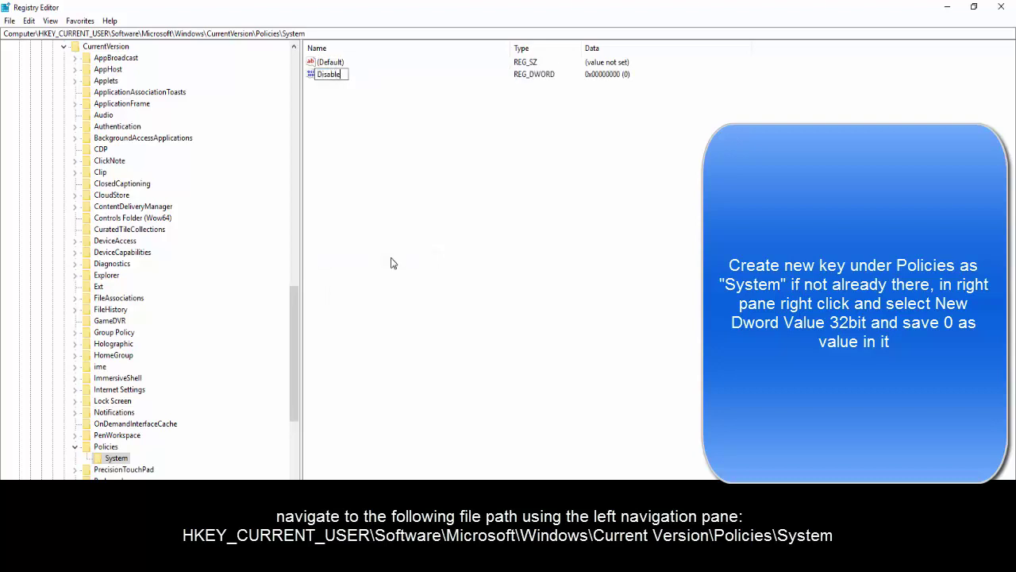
{"action": "type", "text": "Taskmgr"}
{"action": "key", "text": "Return"}
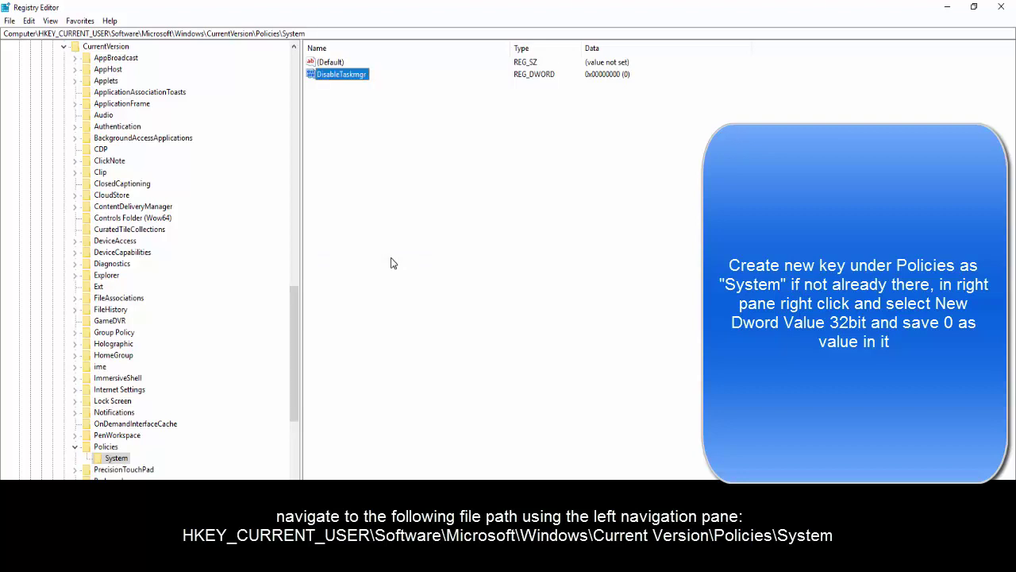
{"action": "key", "text": "Return"}
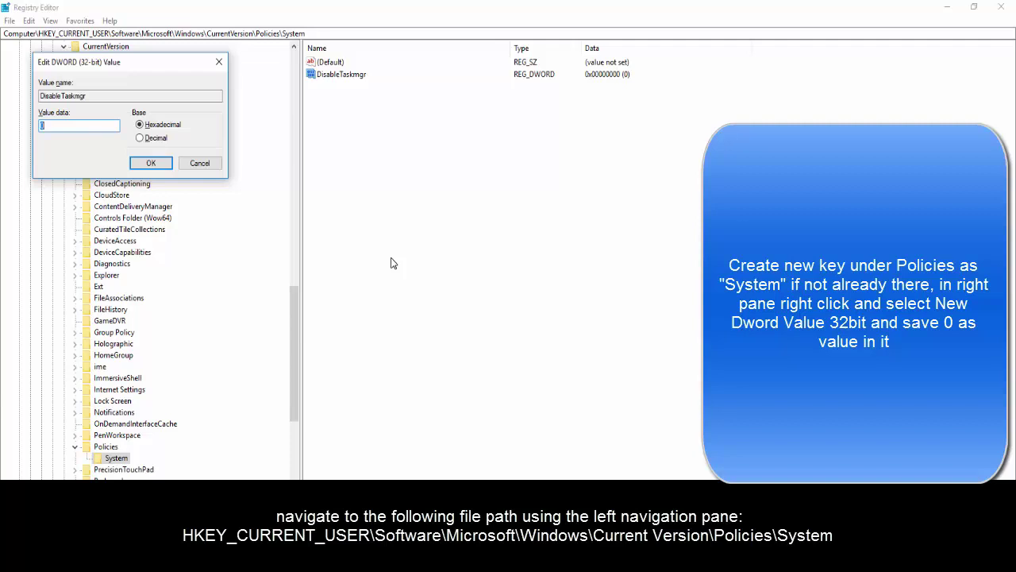
{"action": "key", "text": "Return"}
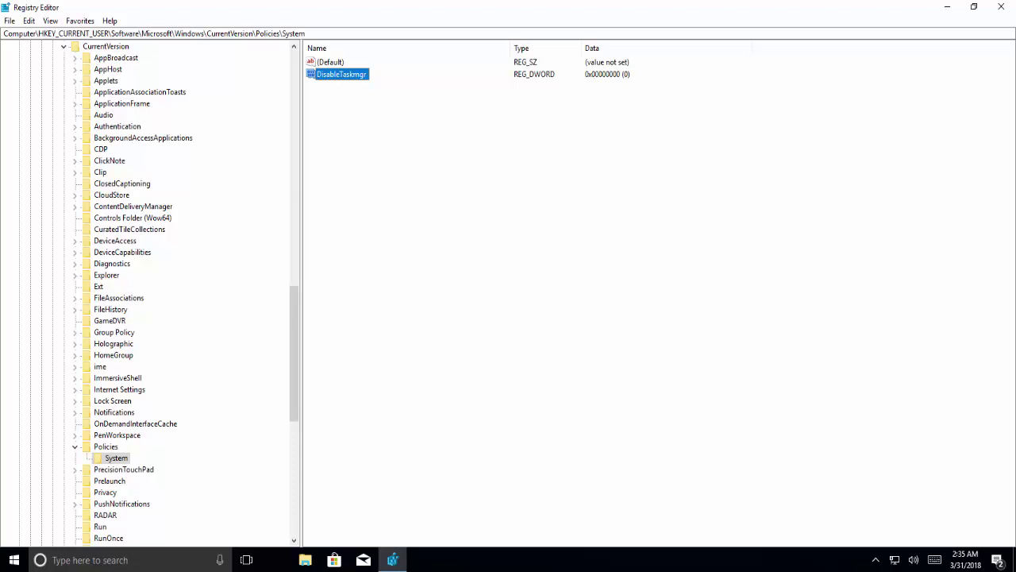
{"action": "left_click", "coordinate": [1001, 7]}
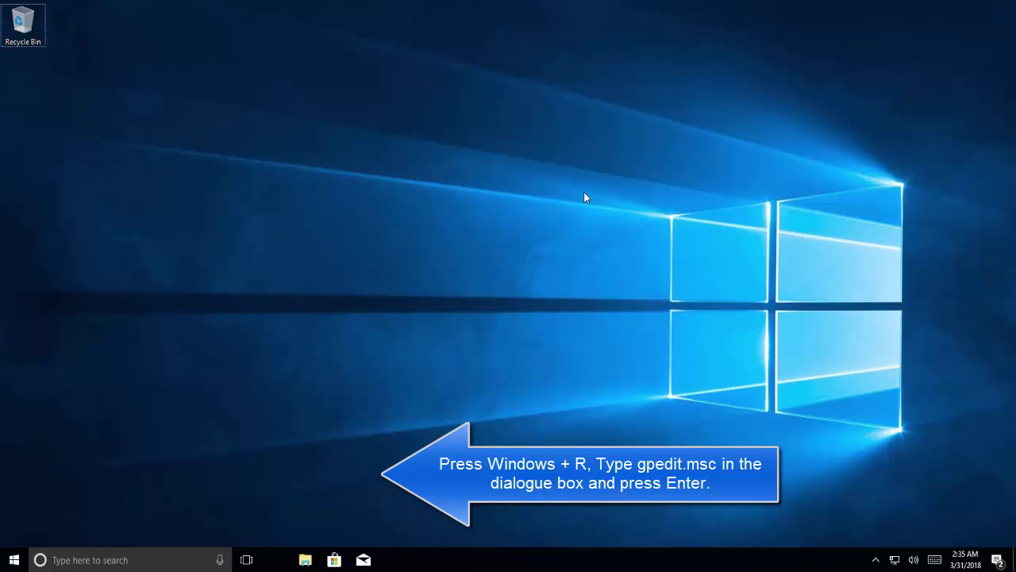
Launch the Local Group Policy Editor with gpedit.msc from the Run prompt
{"action": "key", "text": "super+r"}
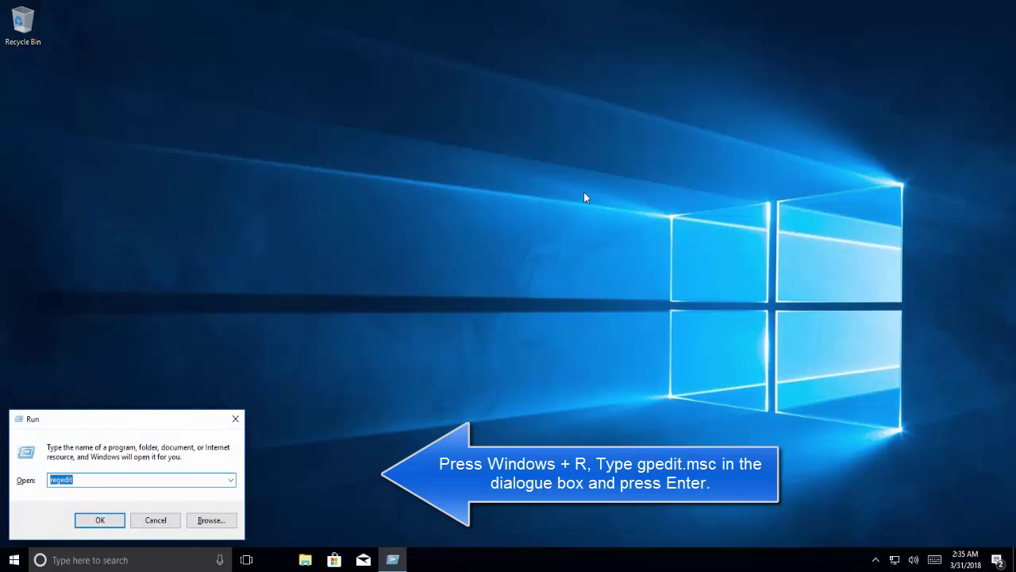
{"action": "type", "text": "gpedit.msc"}
{"action": "key", "text": "Return"}
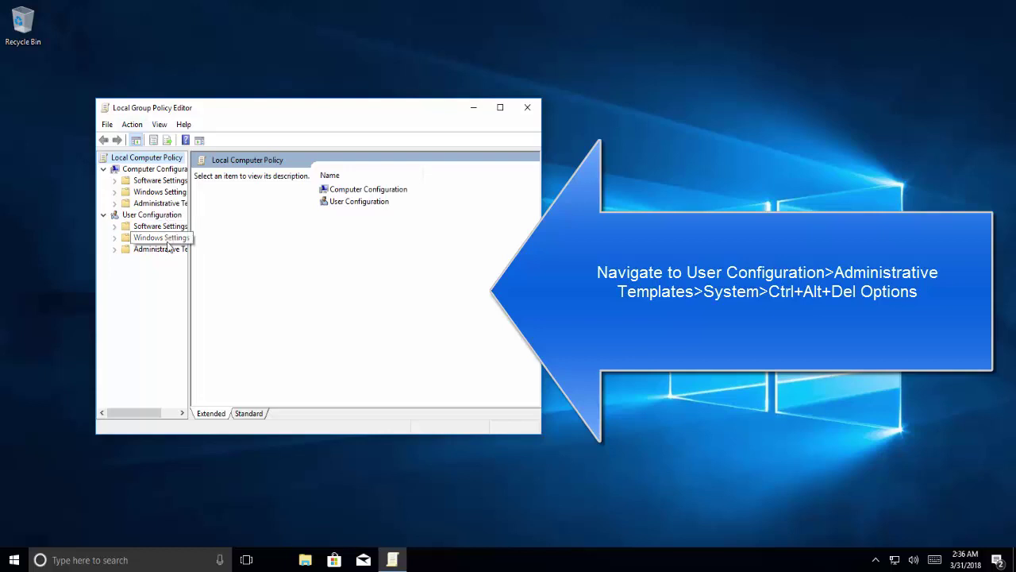
Open User Configuration's System > Ctrl+Alt+Del Options and select Remove Task Manager
{"action": "double_click", "coordinate": [166, 249]}
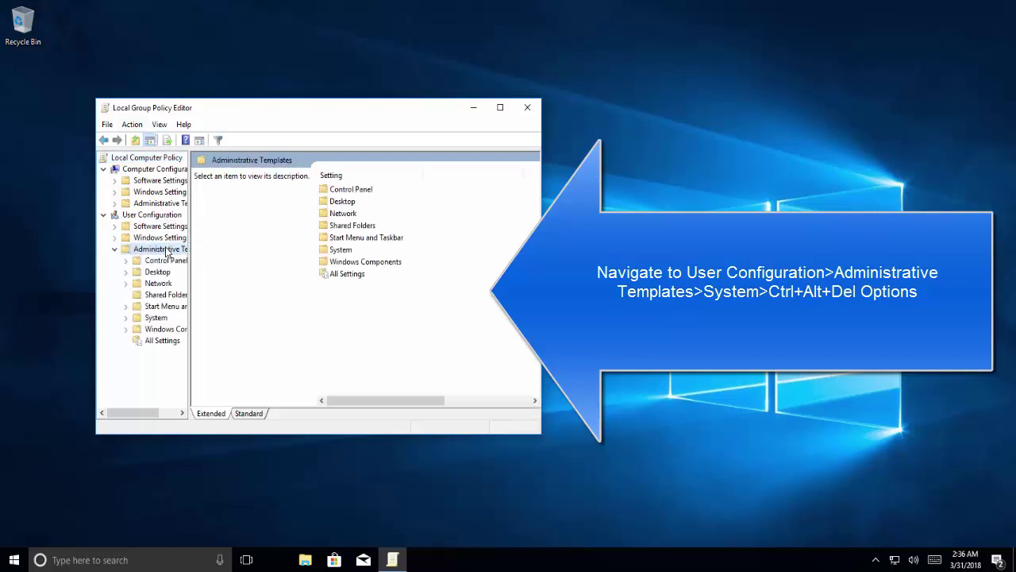
{"action": "double_click", "coordinate": [156, 317]}
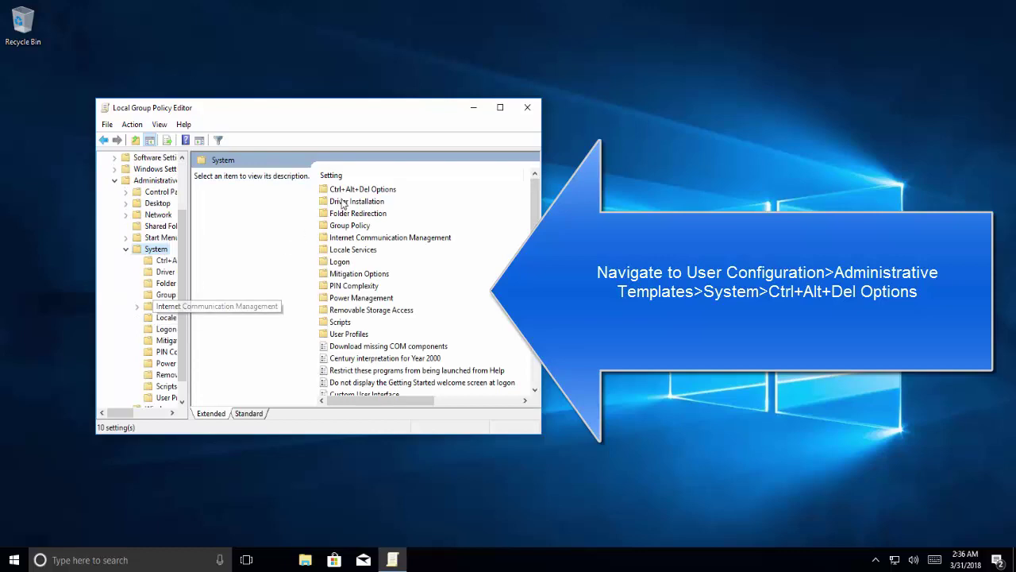
{"action": "left_click", "coordinate": [502, 107]}
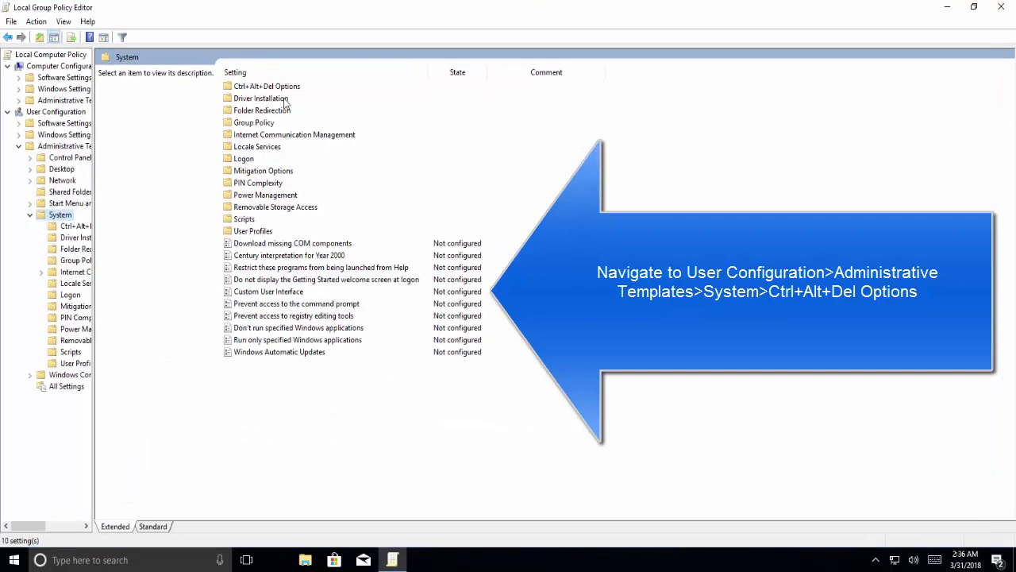
{"action": "left_click", "coordinate": [268, 87]}
{"action": "double_click", "coordinate": [269, 88]}
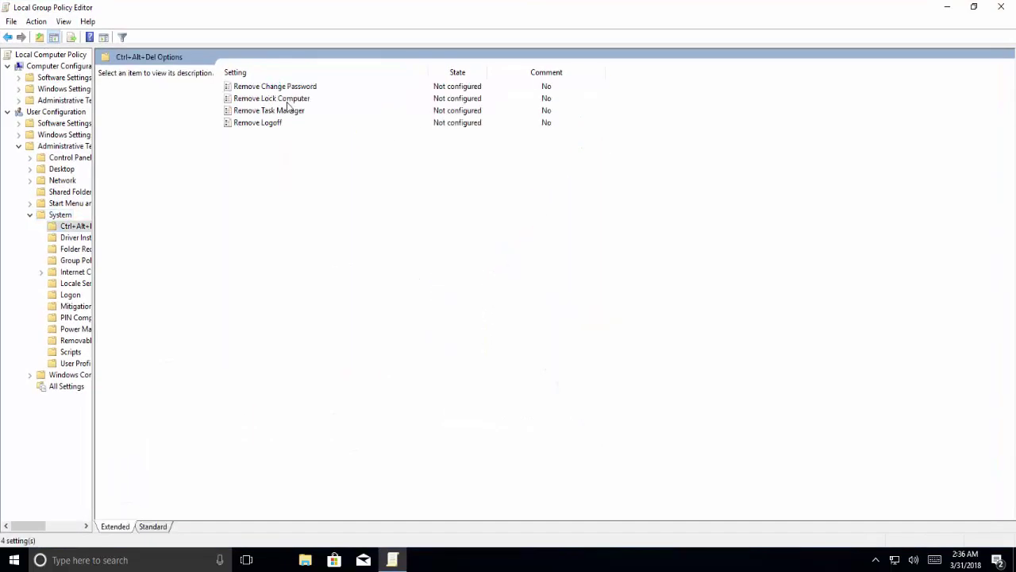
{"action": "left_click", "coordinate": [289, 114]}
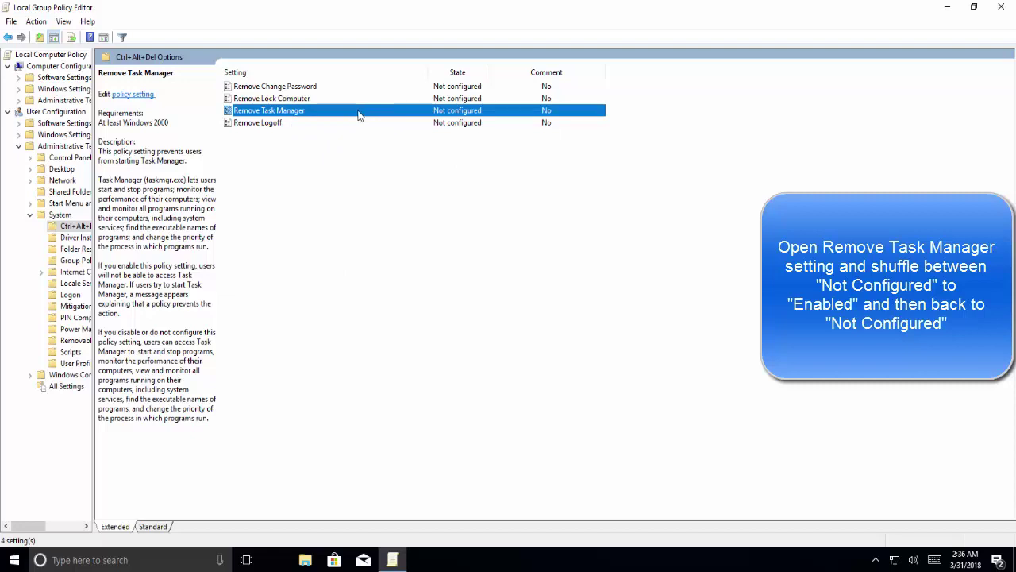
Apply Remove Task Manager as Enabled, then Not Configured, confirm, and close the editor
{"action": "double_click", "coordinate": [297, 113]}
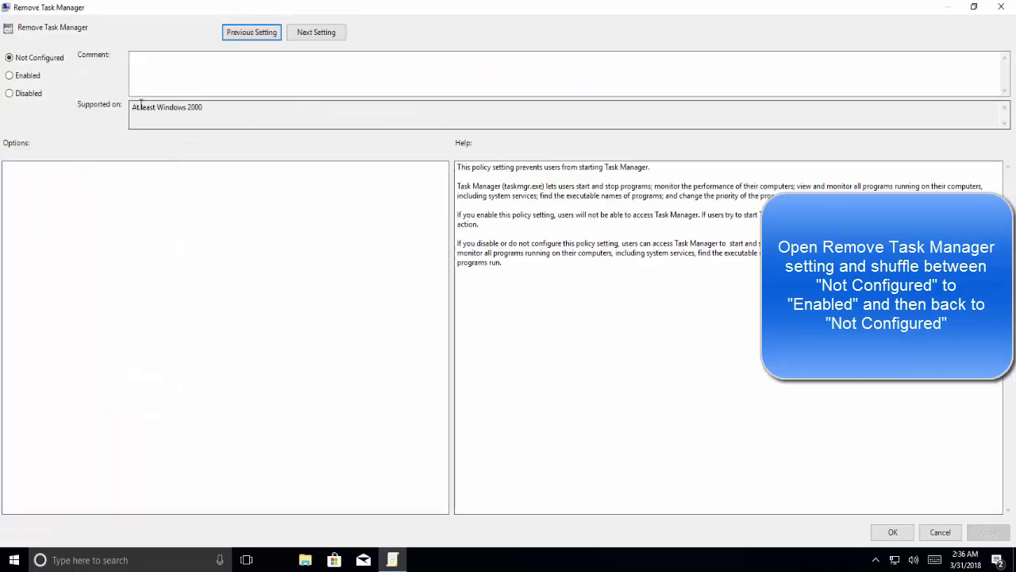
{"action": "left_click", "coordinate": [9, 76]}
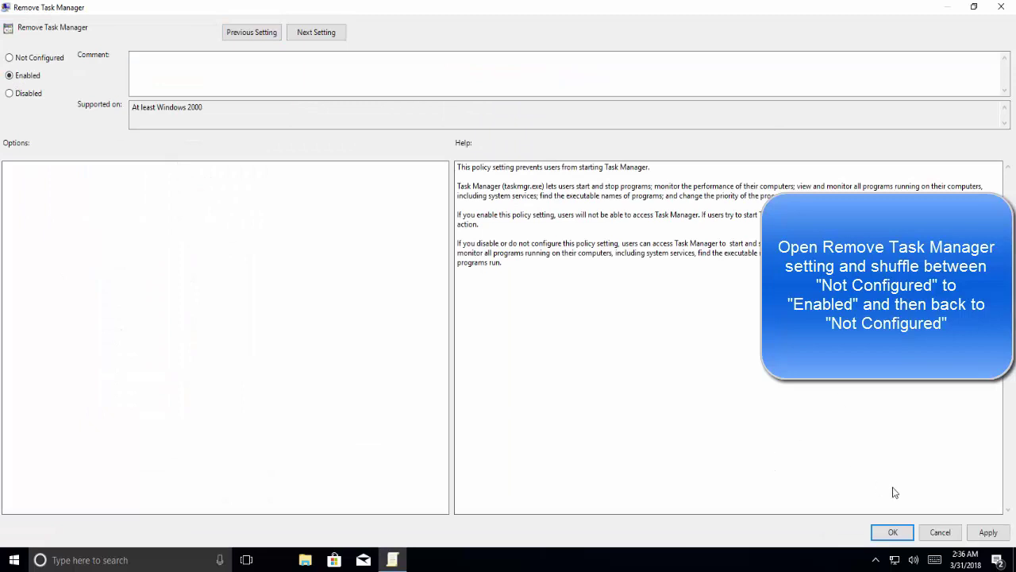
{"action": "left_click", "coordinate": [988, 534]}
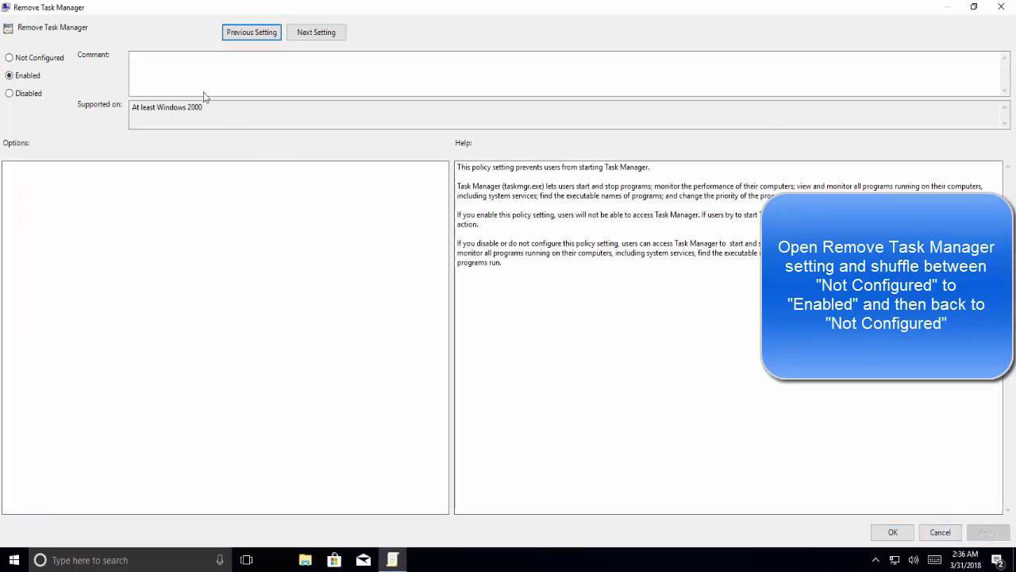
{"action": "left_click", "coordinate": [44, 62]}
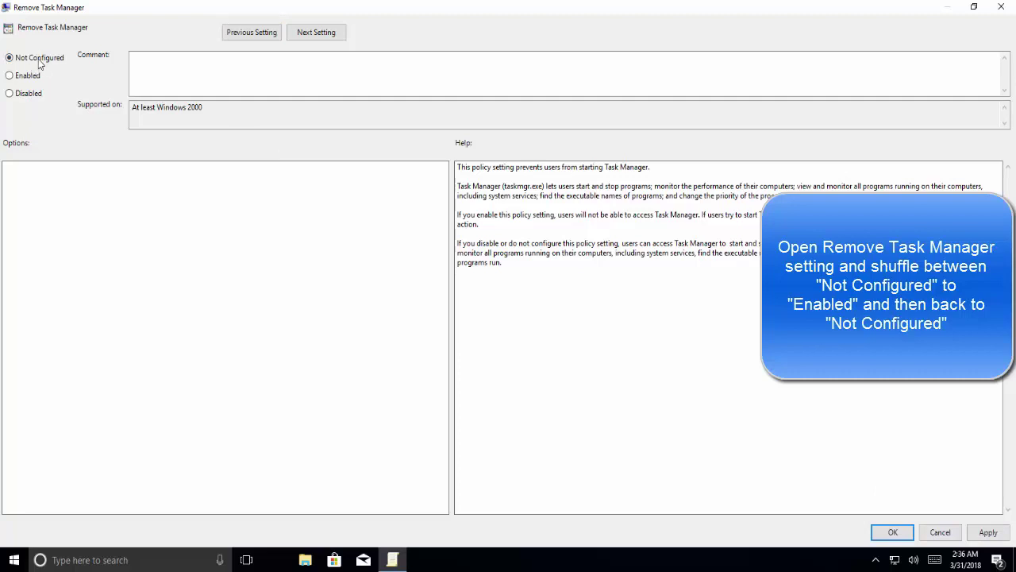
{"action": "left_click", "coordinate": [989, 532]}
{"action": "left_click", "coordinate": [894, 534]}
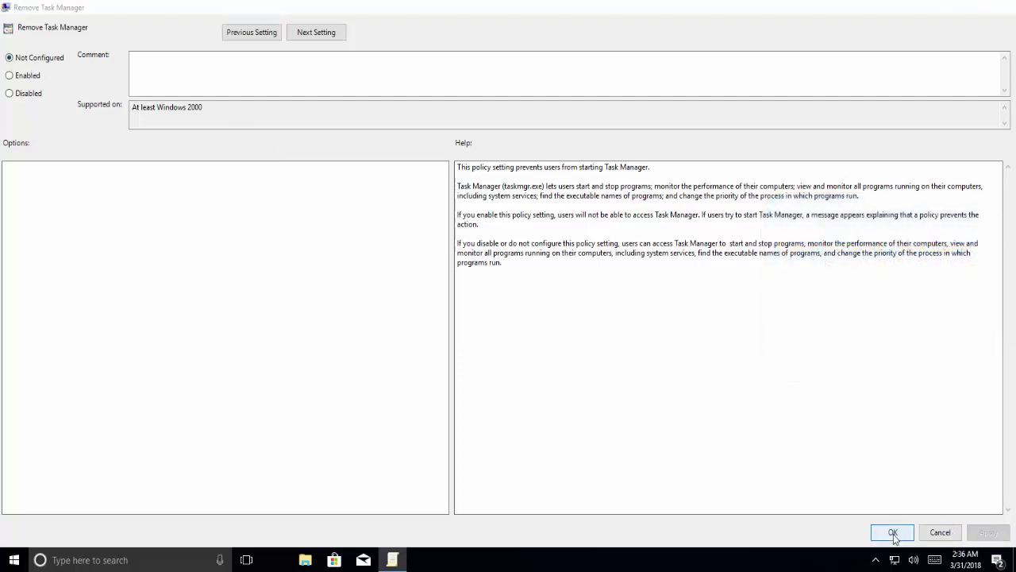
{"action": "left_click", "coordinate": [1000, 10]}
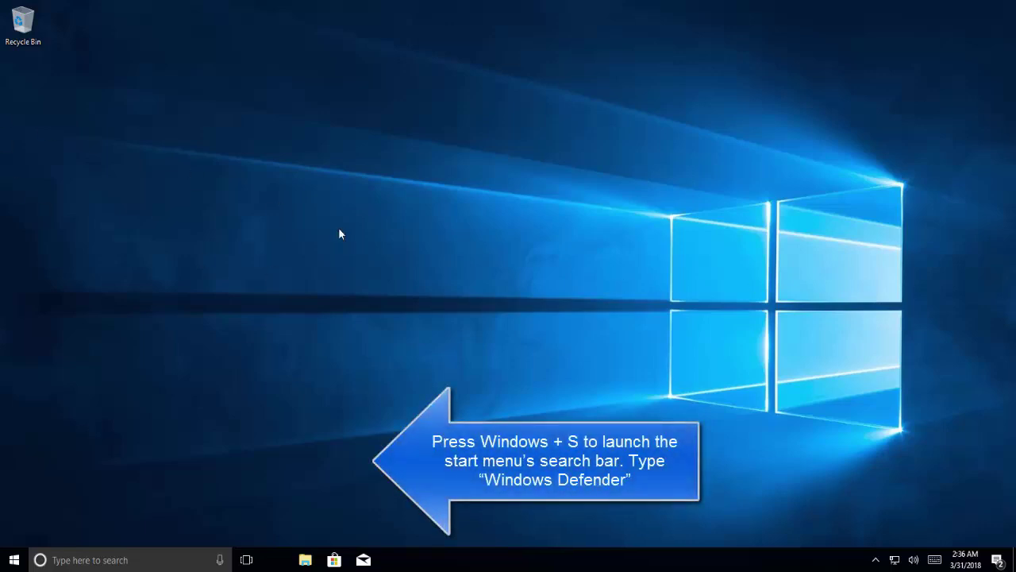
Close Edge and all its tabs, then open Windows Defender Security Center via search
{"action": "key", "text": "super+s"}
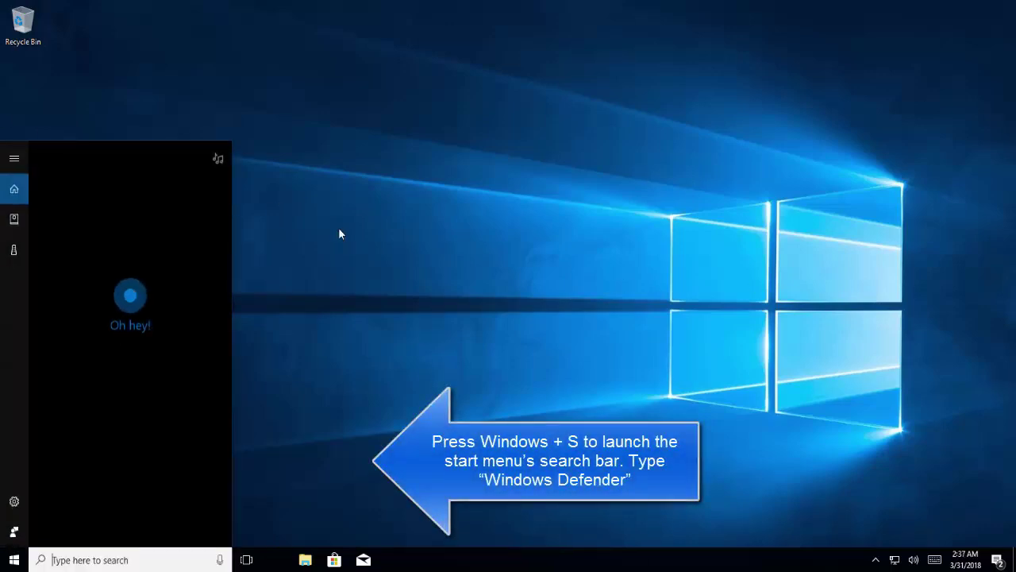
{"action": "type", "text": "win"}
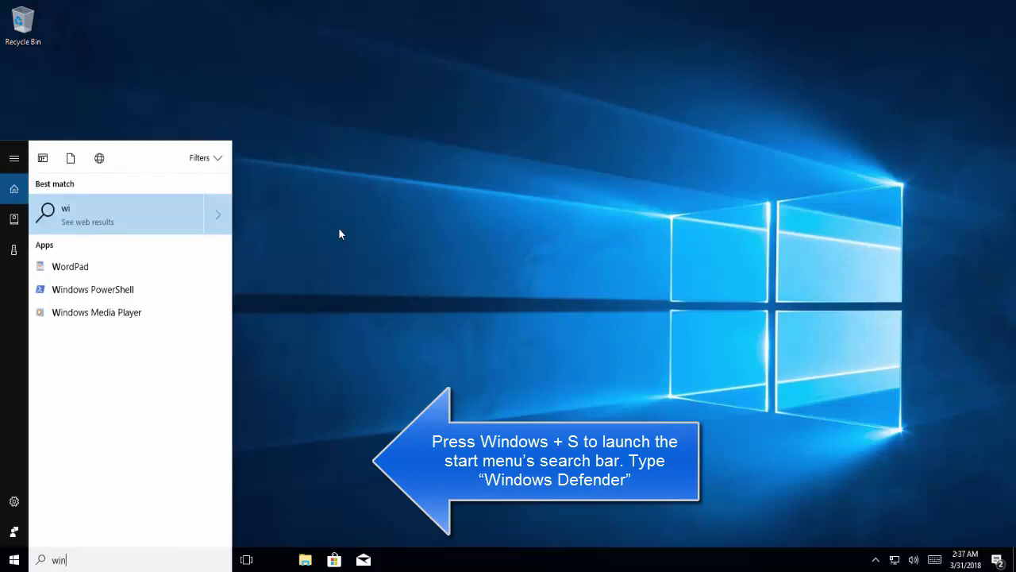
{"action": "type", "text": "dows defen"}
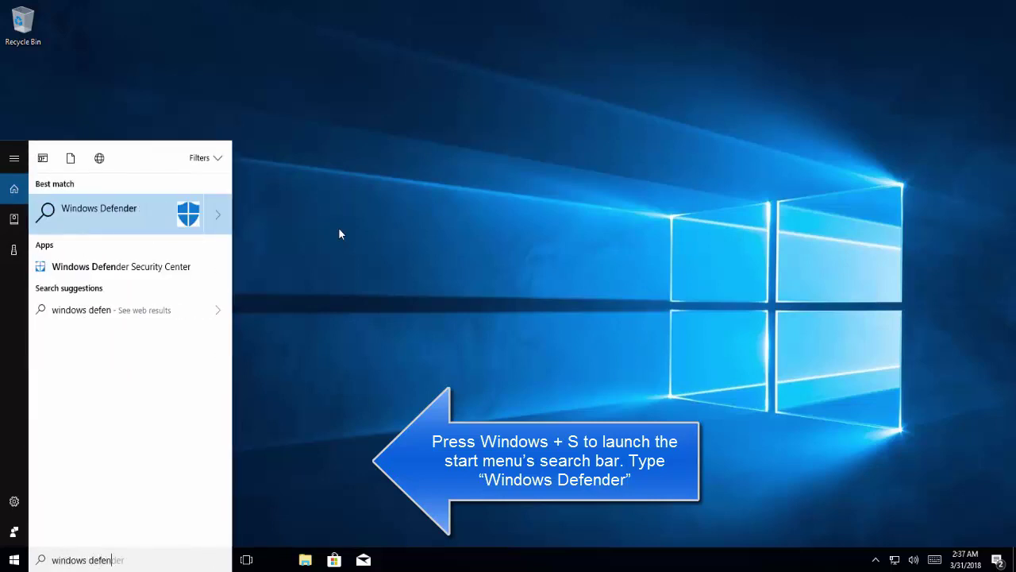
{"action": "key", "text": "Return"}
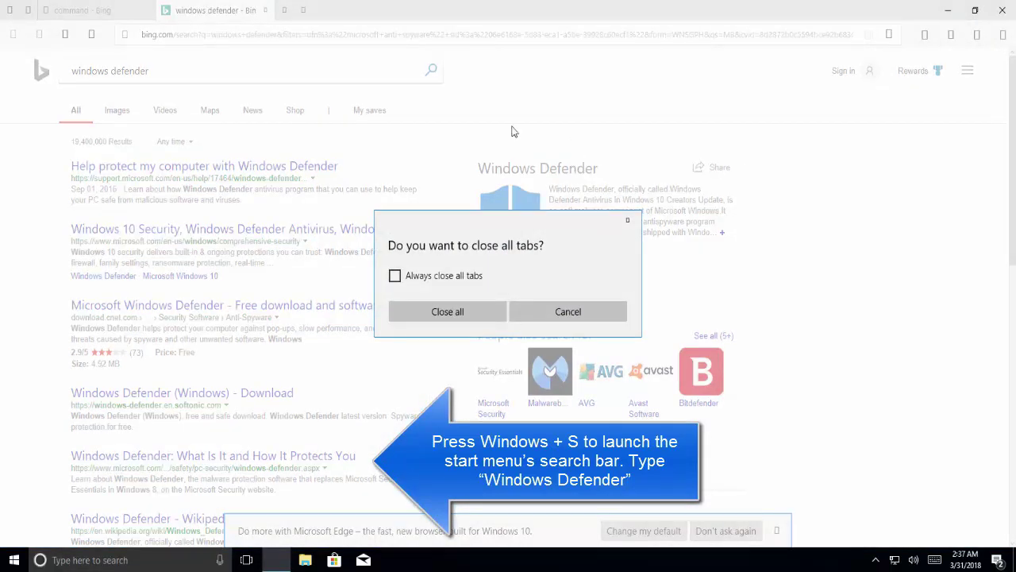
{"action": "left_click", "coordinate": [481, 307]}
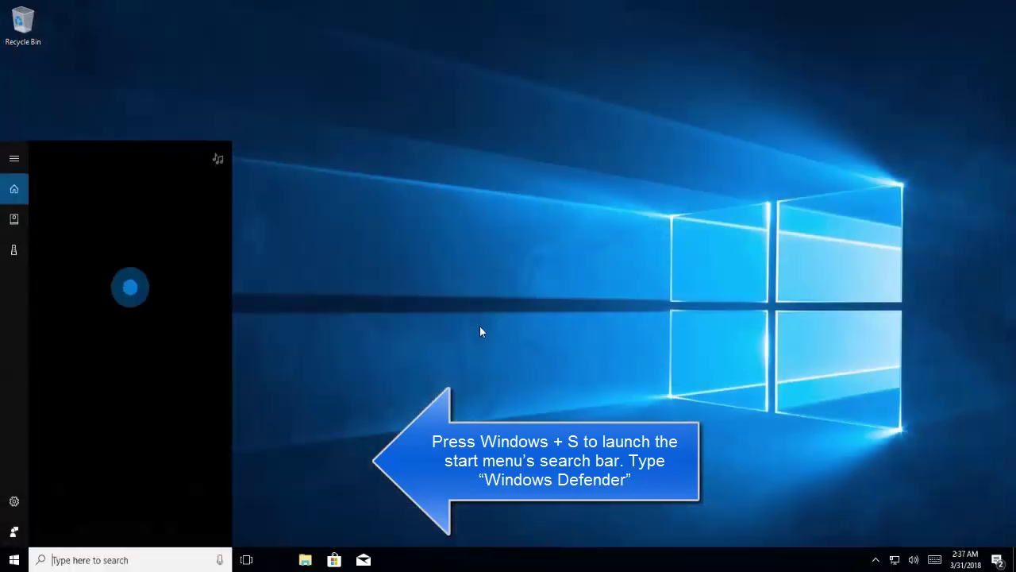
{"action": "type", "text": "windows "}
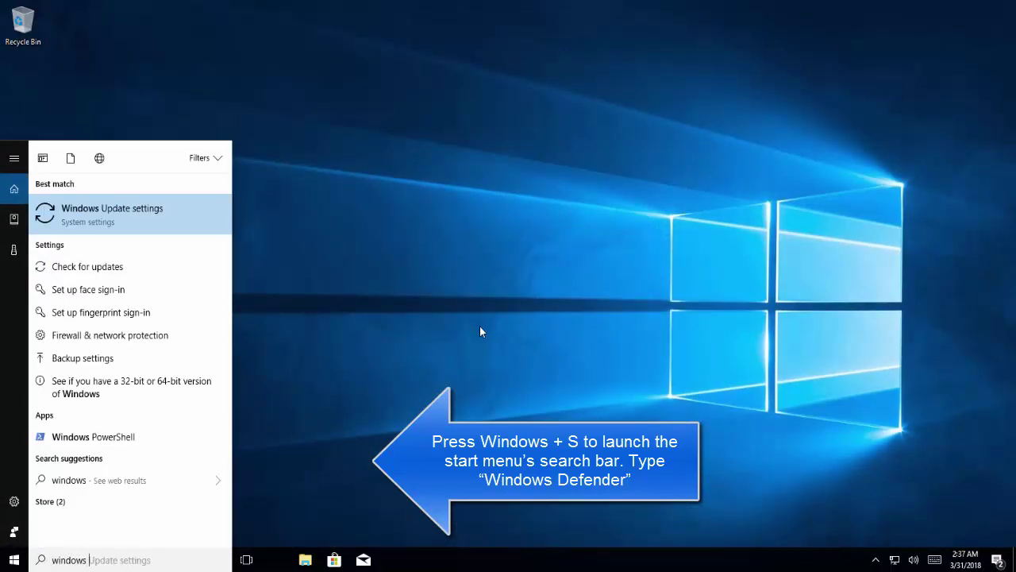
{"action": "type", "text": "defender"}
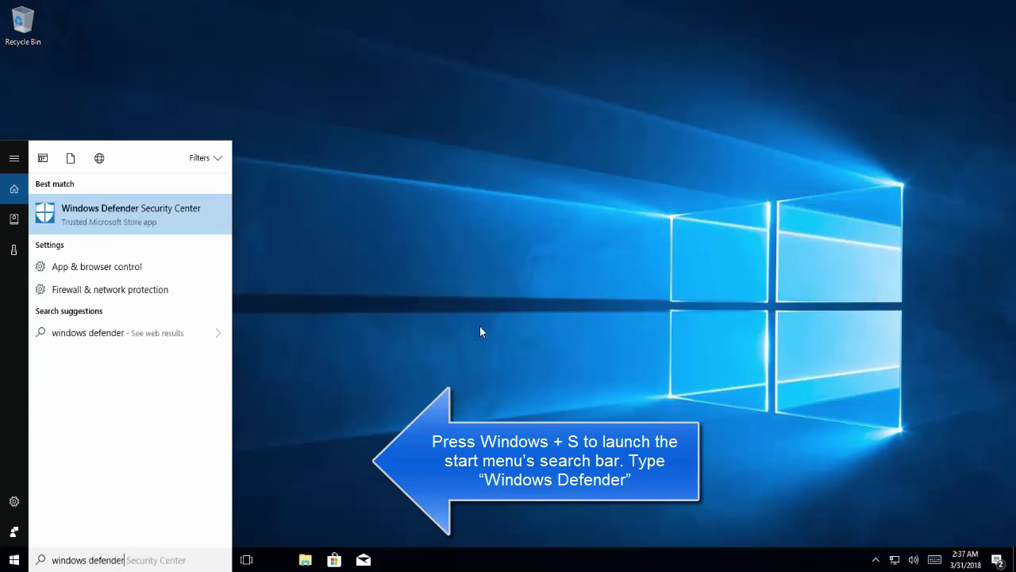
{"action": "left_click", "coordinate": [88, 216]}
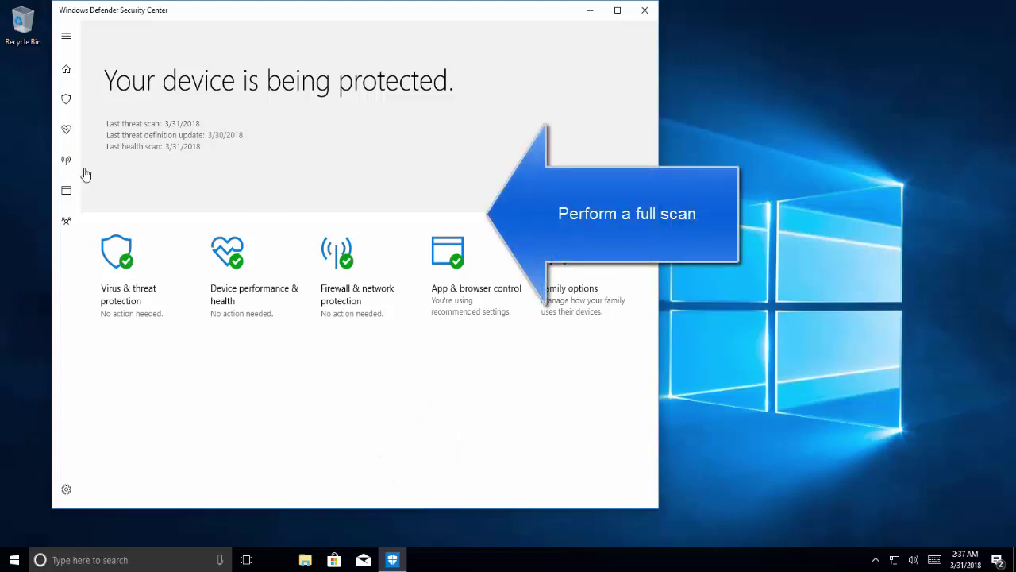
Start a Full scan from Virus & threat protection's Advanced scan, then close the app
{"action": "left_click", "coordinate": [98, 238]}
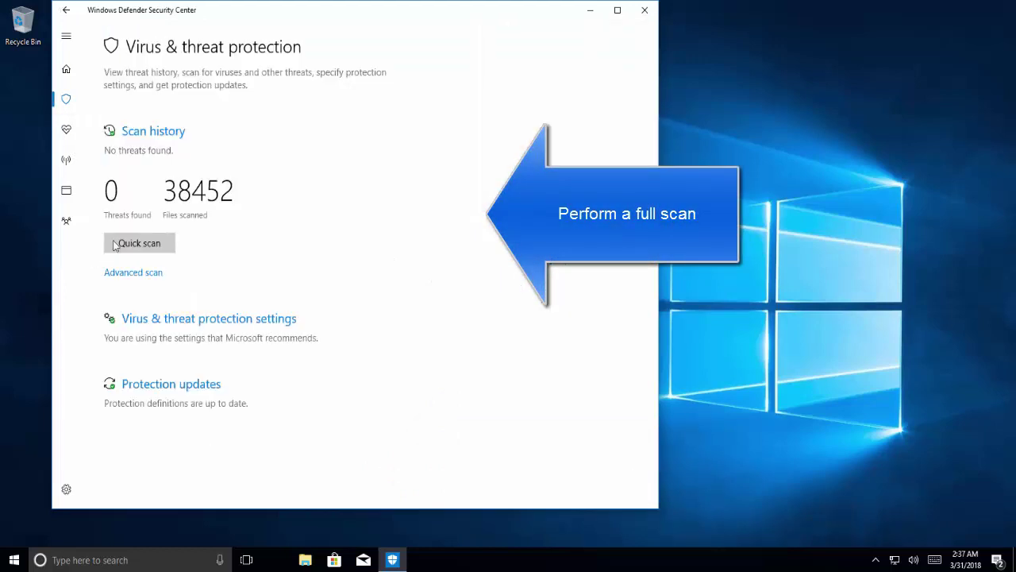
{"action": "left_click", "coordinate": [138, 273]}
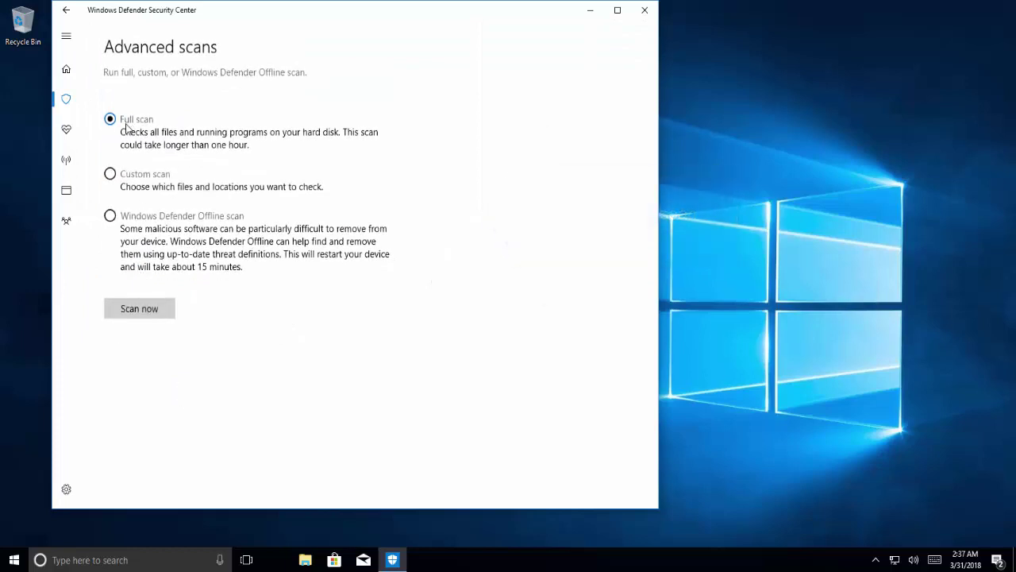
{"action": "left_click", "coordinate": [167, 310]}
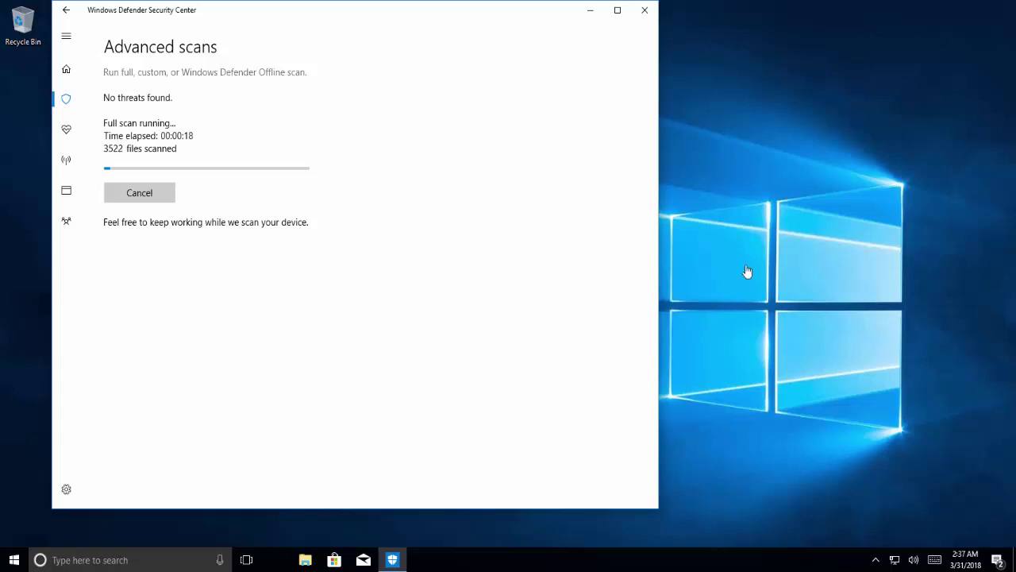
{"action": "left_click", "coordinate": [643, 11]}
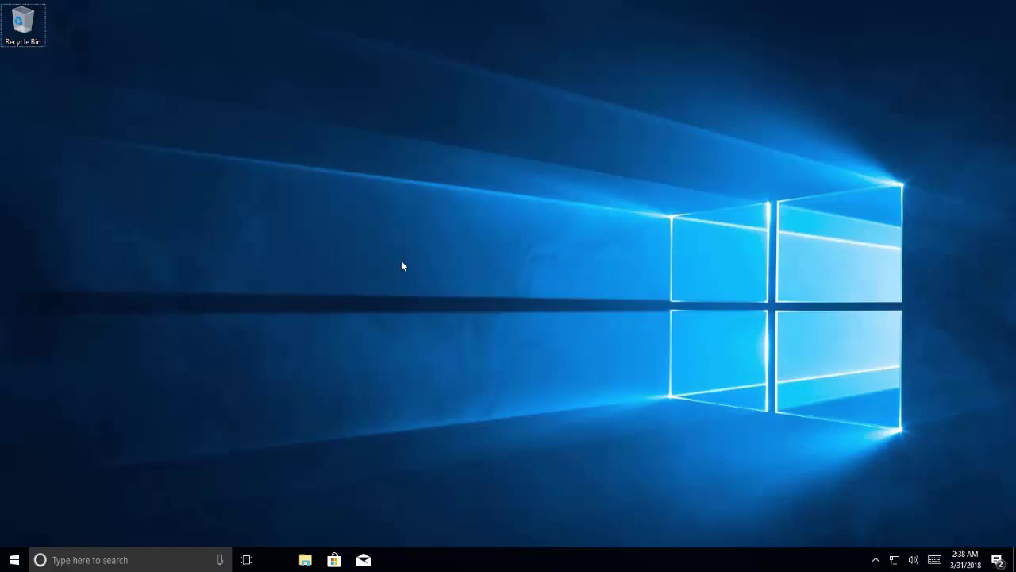
Turn on system protection for Local Disk (C:) from Create a restore point
{"action": "key", "text": "super+s"}
{"action": "type", "text": "res"}
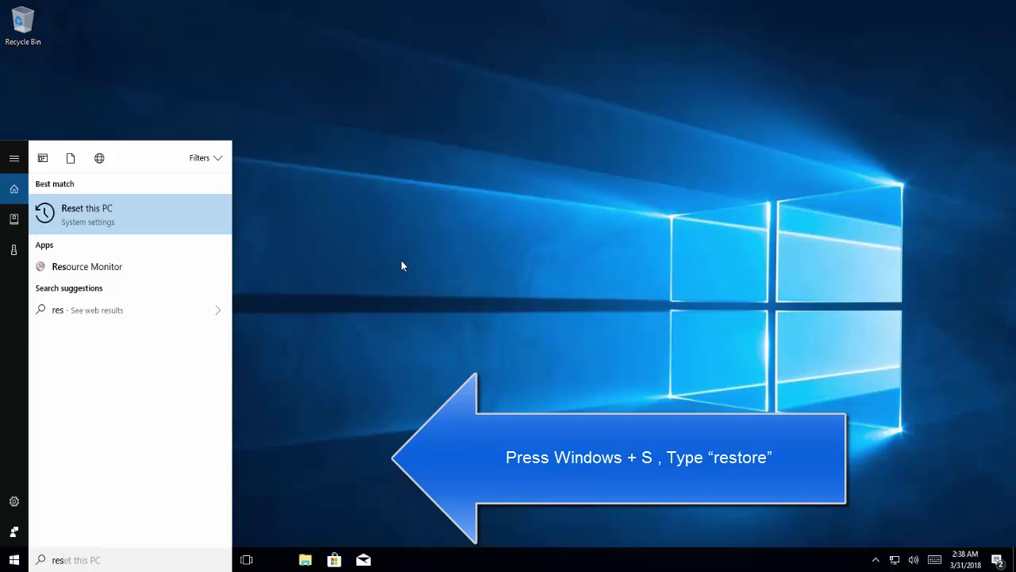
{"action": "type", "text": "tore"}
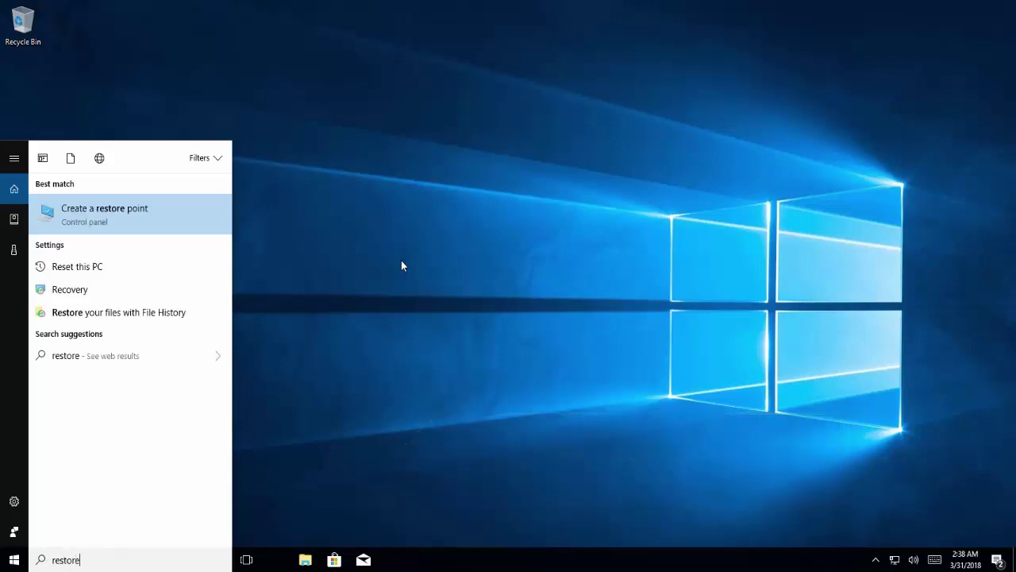
{"action": "key", "text": "Return"}
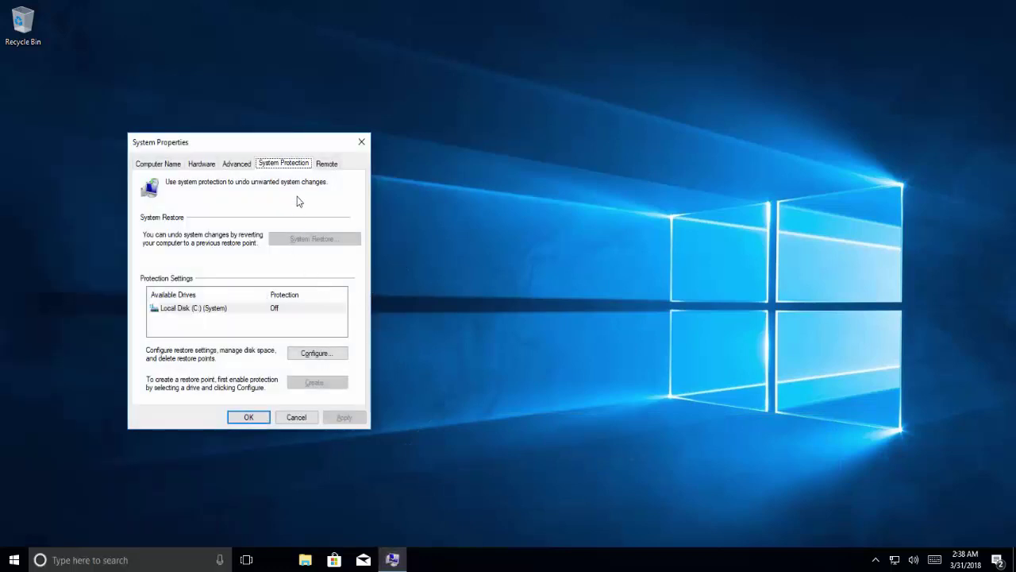
{"action": "left_click", "coordinate": [308, 356]}
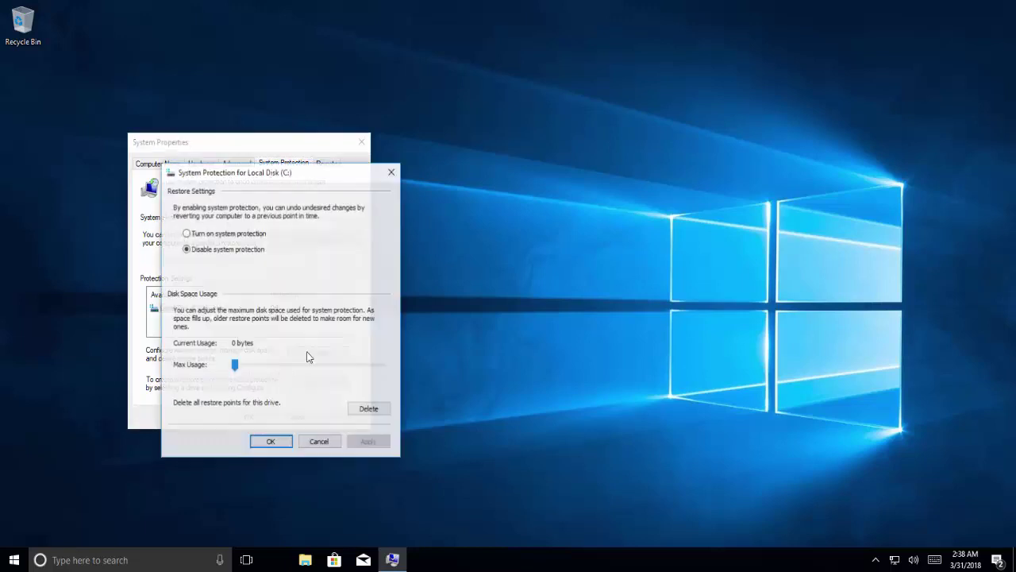
{"action": "left_click", "coordinate": [212, 237]}
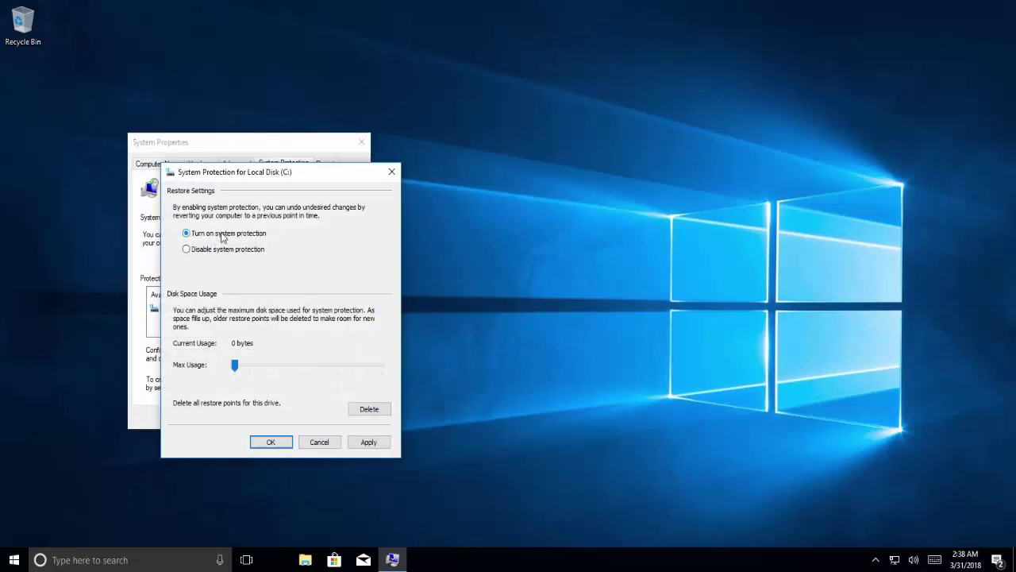
{"action": "left_click", "coordinate": [270, 442]}
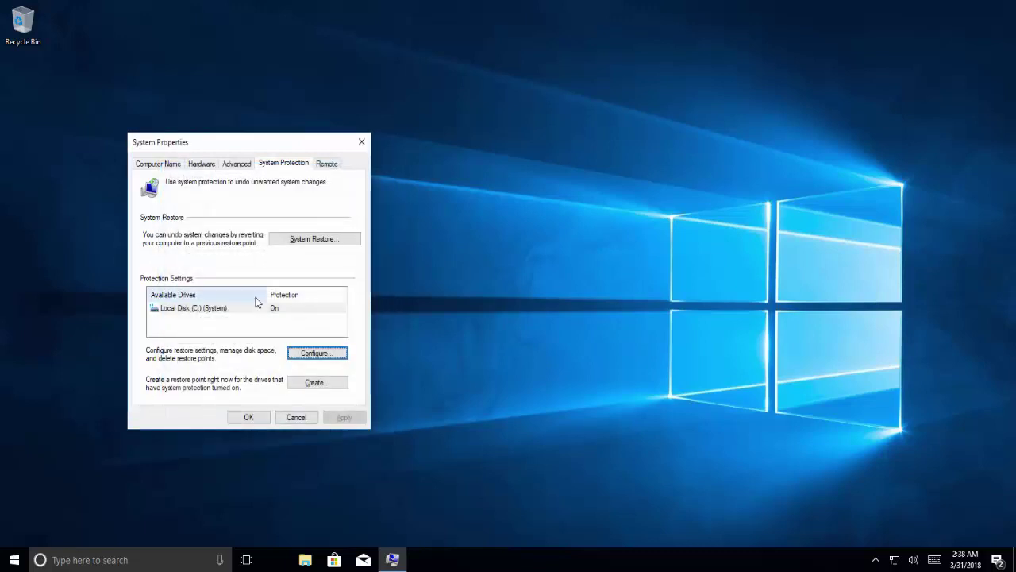
Check System Restore for restore points, then close it and System Properties
{"action": "left_click", "coordinate": [287, 238]}
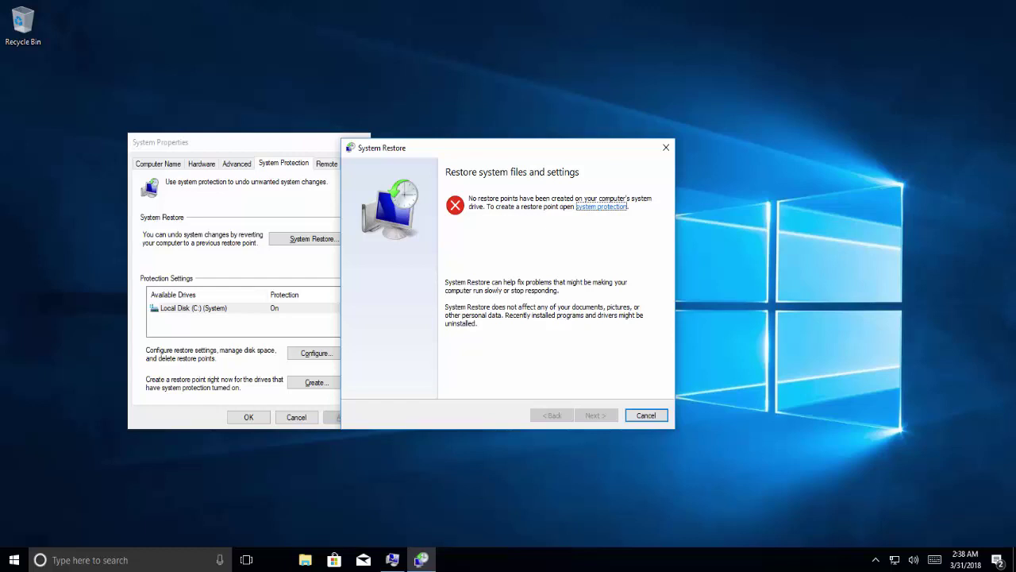
{"action": "left_click", "coordinate": [665, 151]}
{"action": "left_click", "coordinate": [361, 144]}
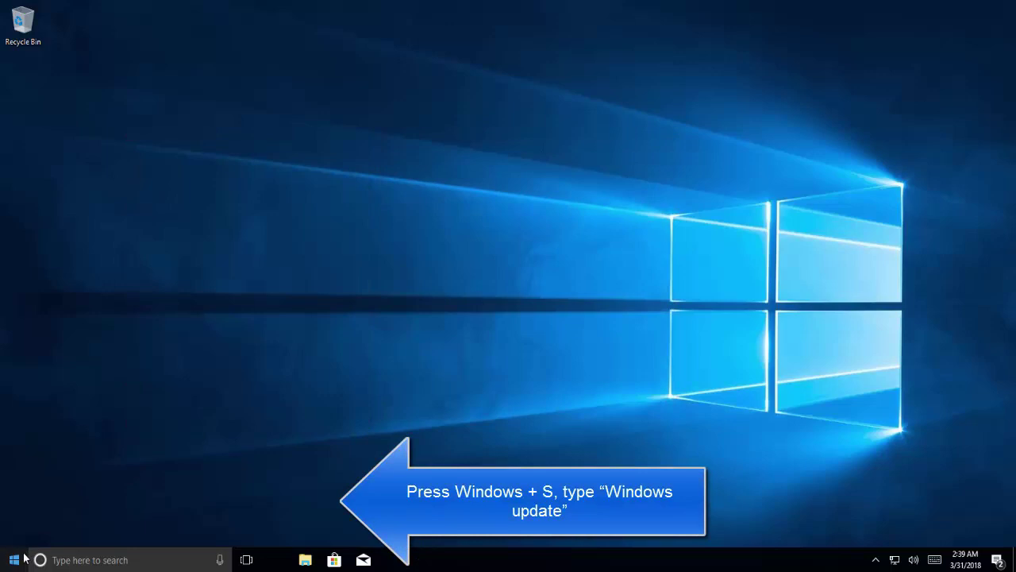
Search 'windows update' and open the Windows Update page in Settings
{"action": "key", "text": "super+s"}
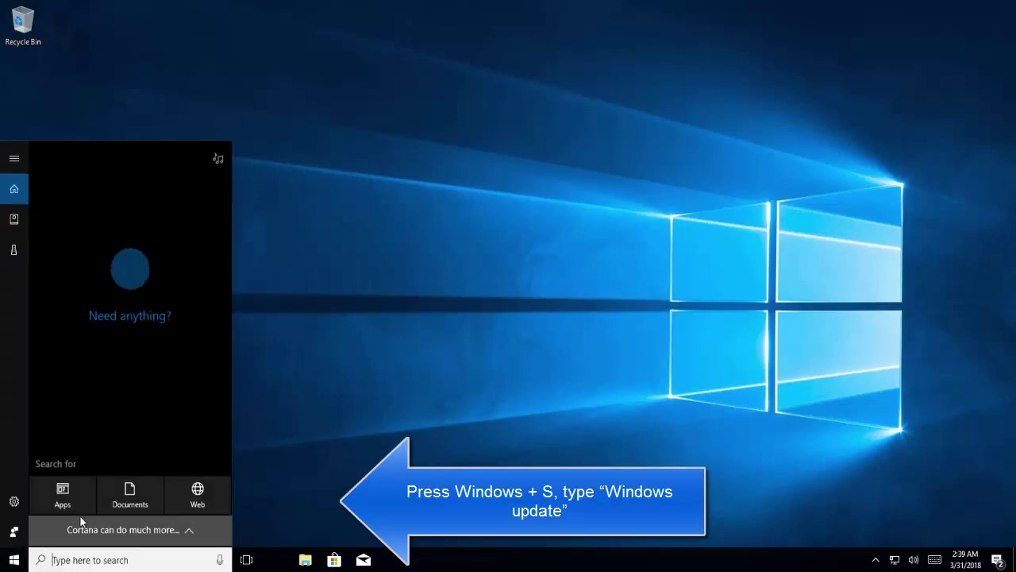
{"action": "type", "text": "w"}
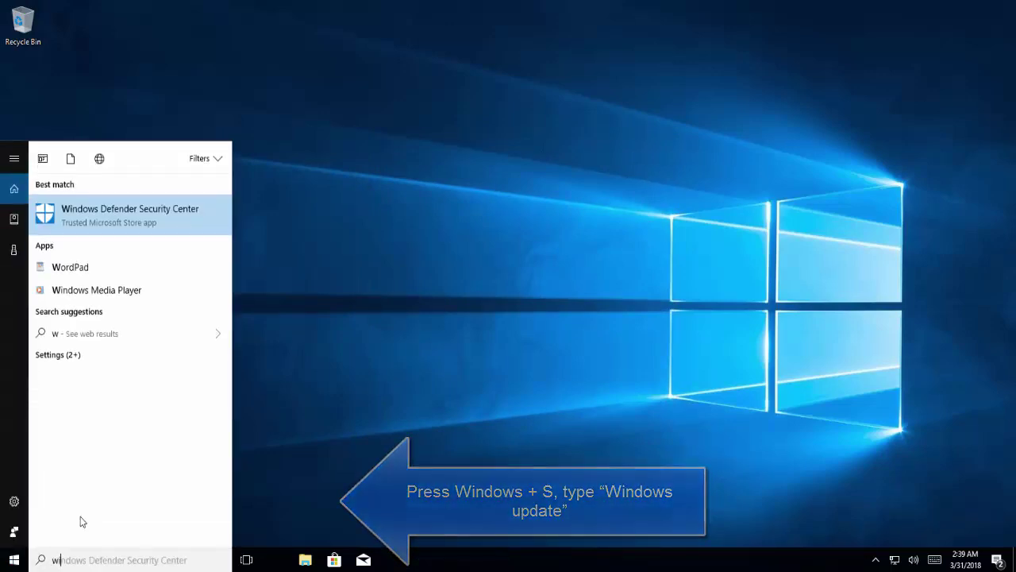
{"action": "type", "text": "indows update"}
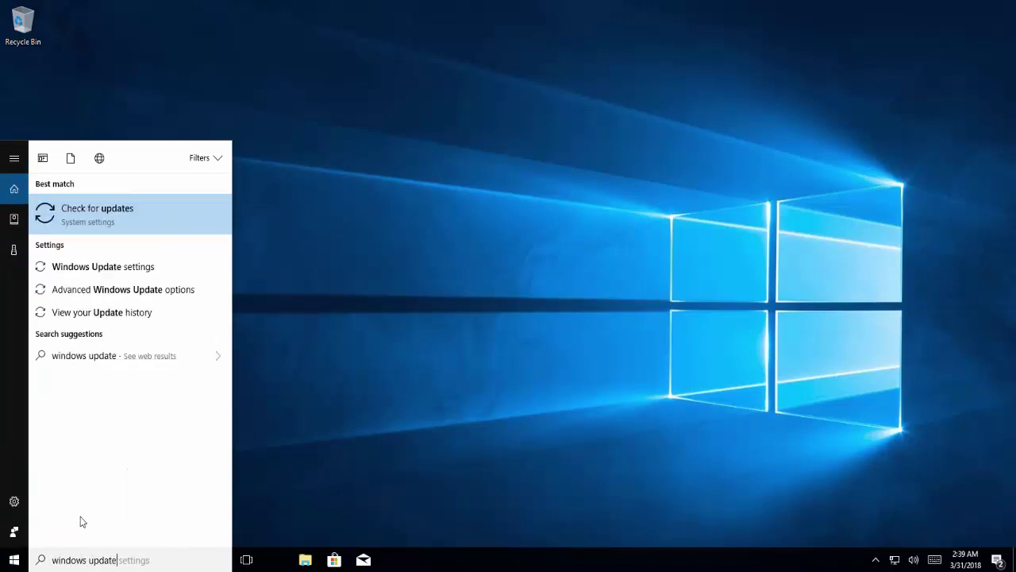
{"action": "key", "text": "Return"}
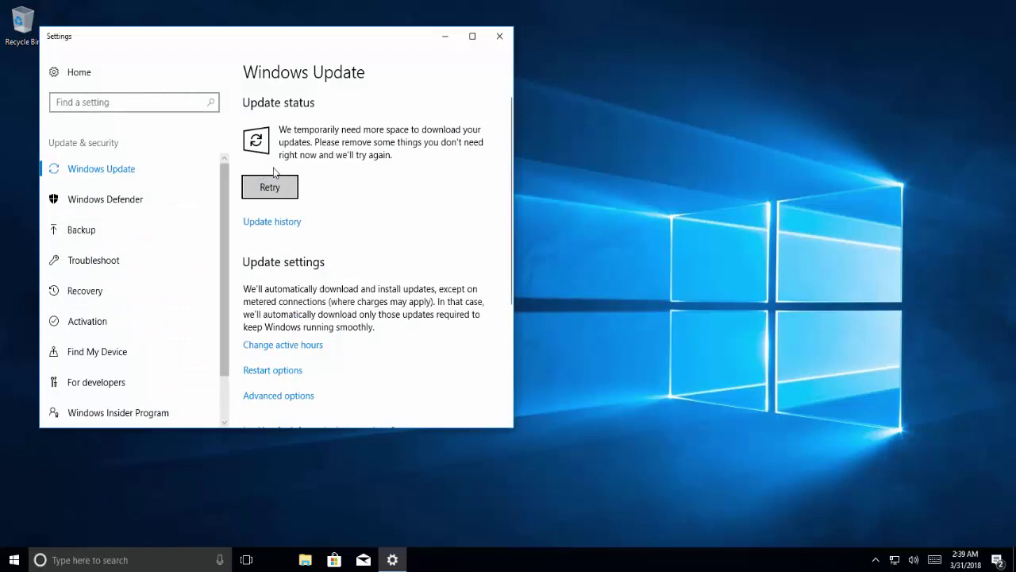
{"action": "scroll", "coordinate": [319, 186], "scroll_direction": "down", "scroll_amount": 3}
{"action": "scroll", "coordinate": [319, 190], "scroll_direction": "up", "scroll_amount": 3}
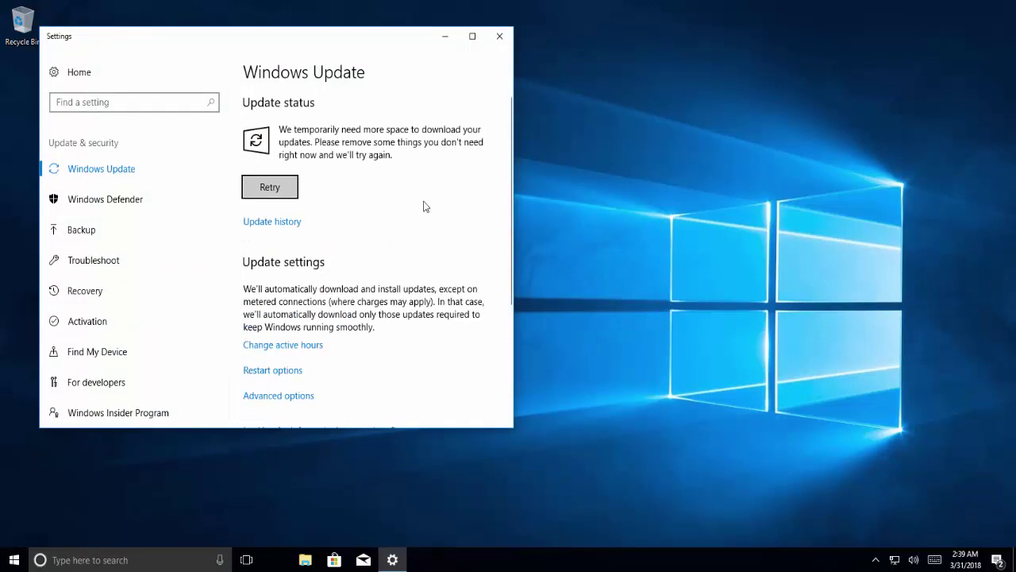